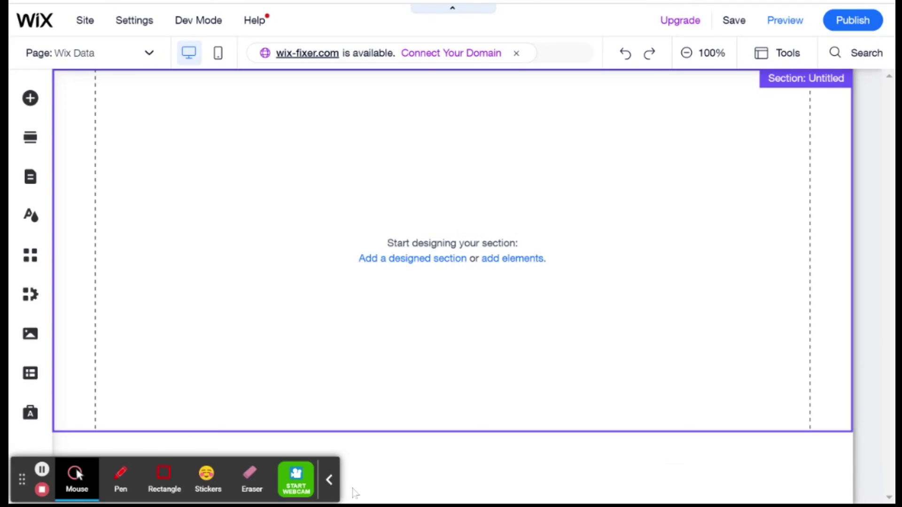
Step: Open the Content Manager panel from the left sidebar and scroll to its collection options
left_click(329, 480)
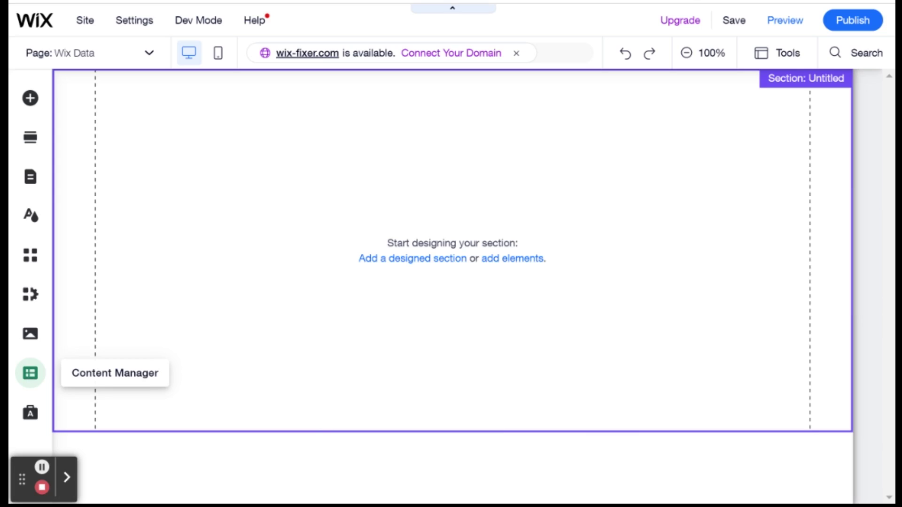
left_click(30, 374)
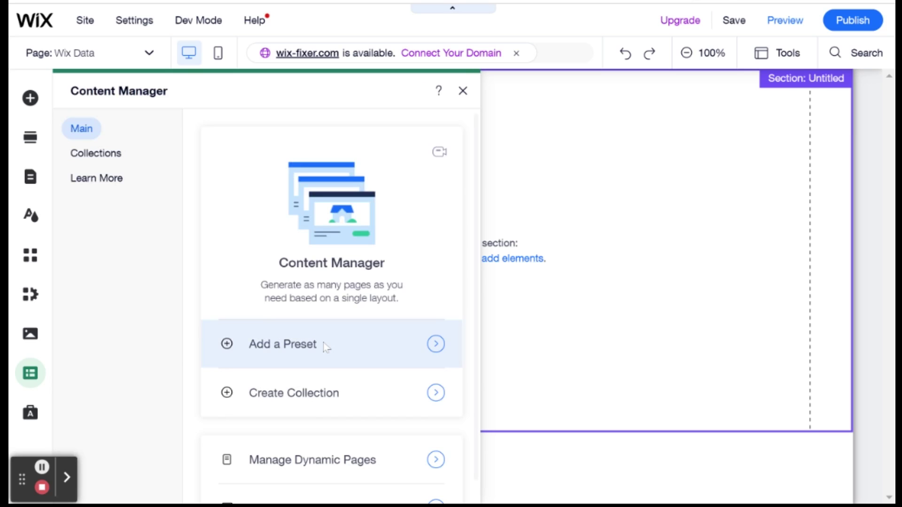
scroll(327, 352, "down", 3)
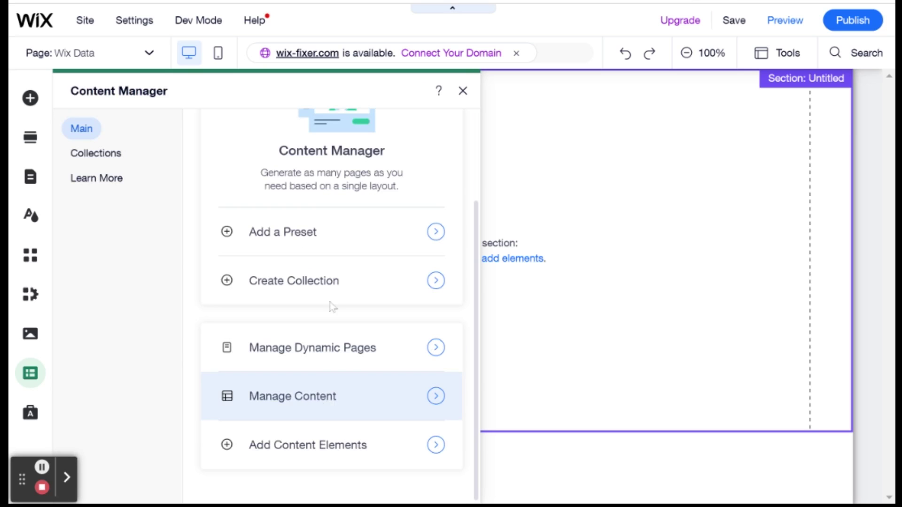
Step: Create a new collection named 'Collection Example', keeping Multiple items (Default)
left_click(346, 295)
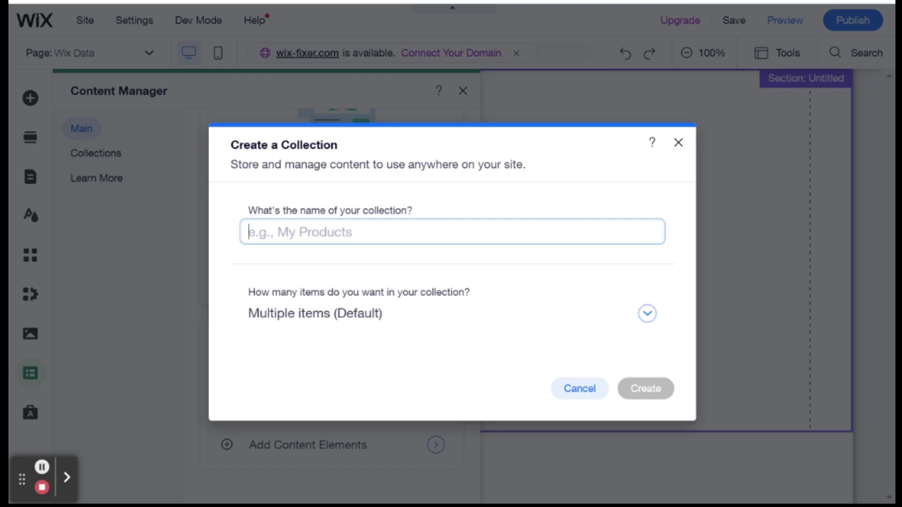
type("Test")
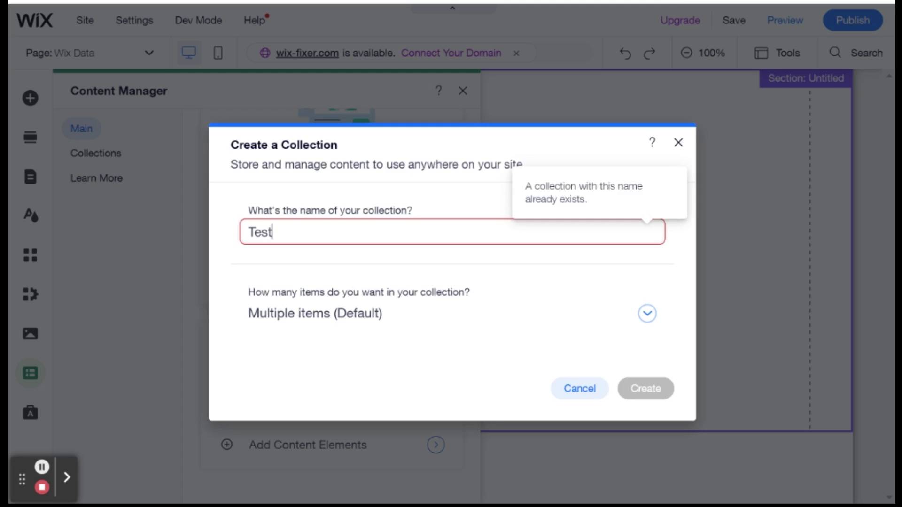
key("BackSpace")
key("BackSpace")
key("BackSpace")
key("BackSpace")
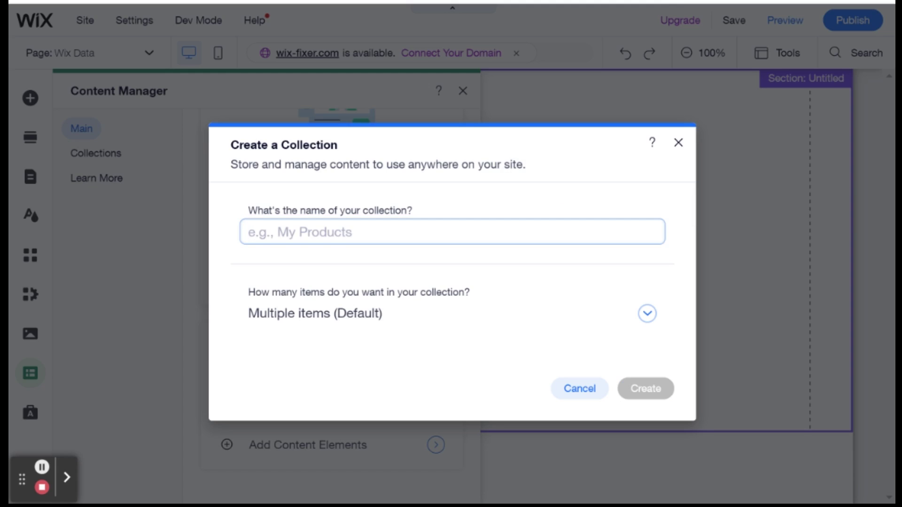
type("Collection")
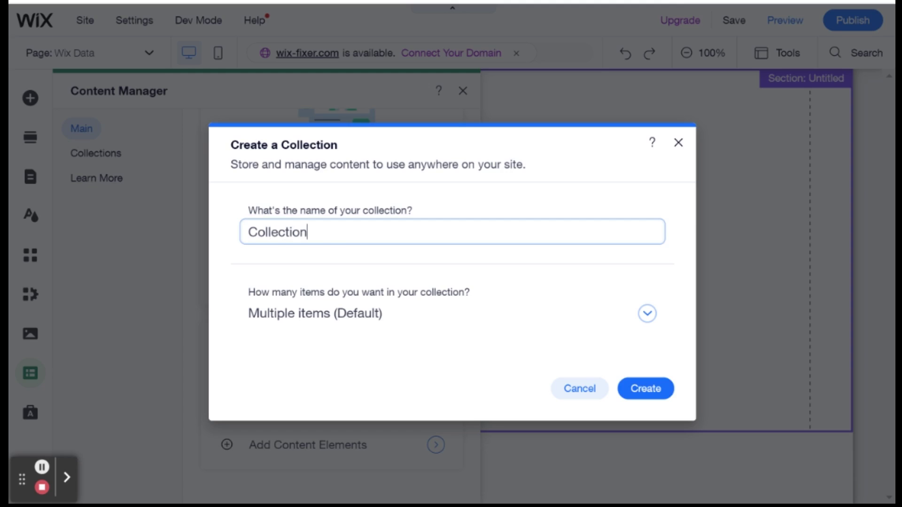
type(" Example")
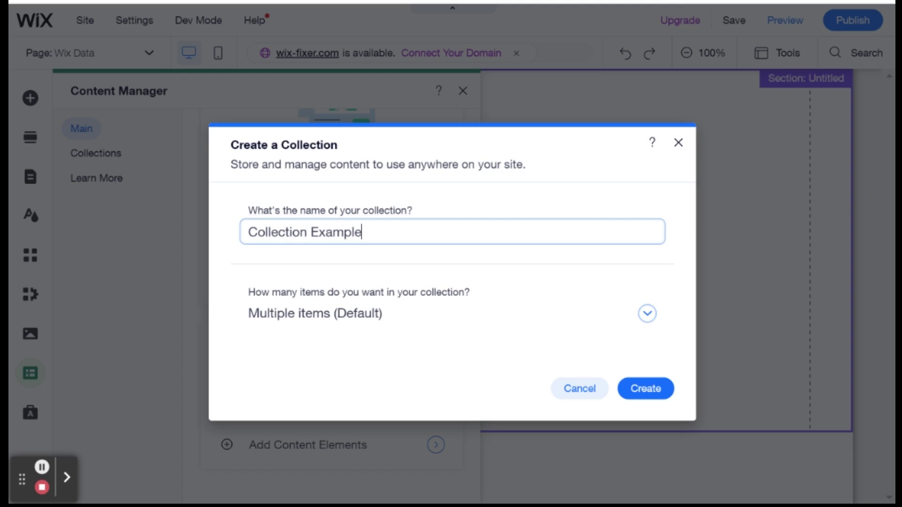
left_click(503, 211)
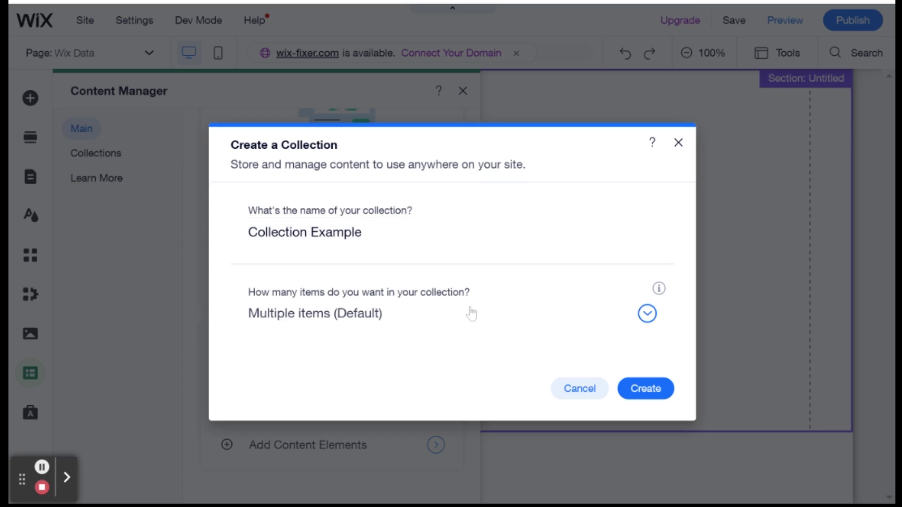
left_click(469, 311)
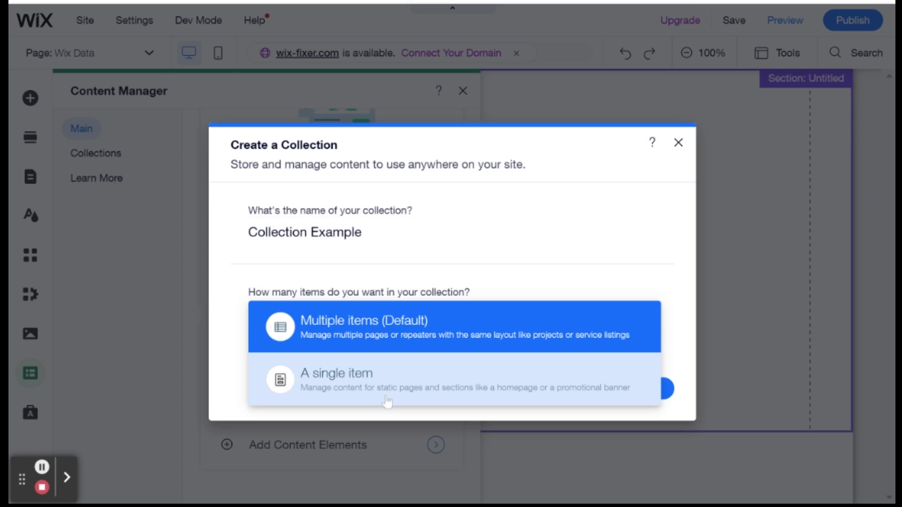
left_click(239, 291)
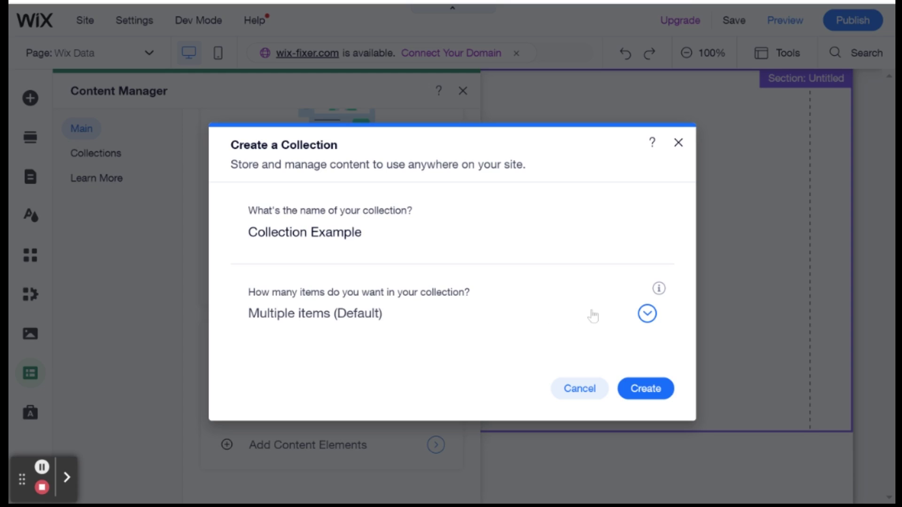
left_click(660, 389)
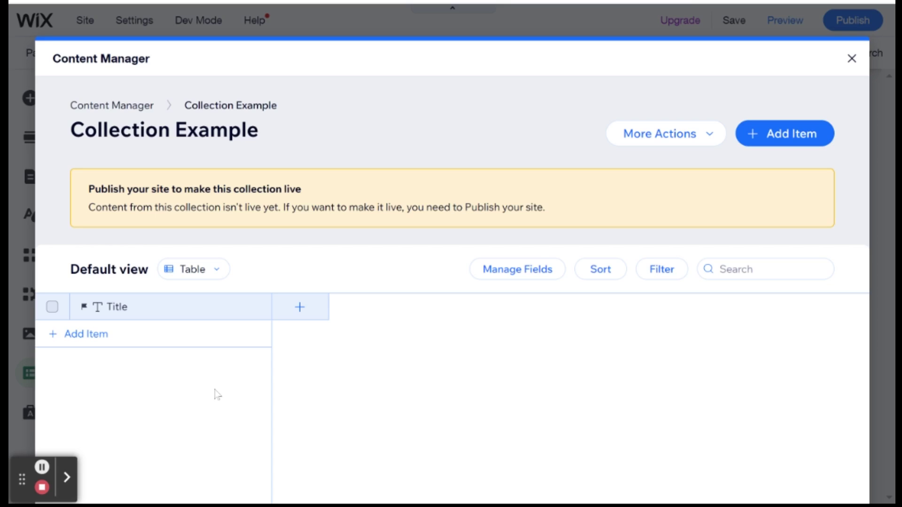
Step: Open Permissions & privacy from the collection's More Actions menu
left_click(663, 137)
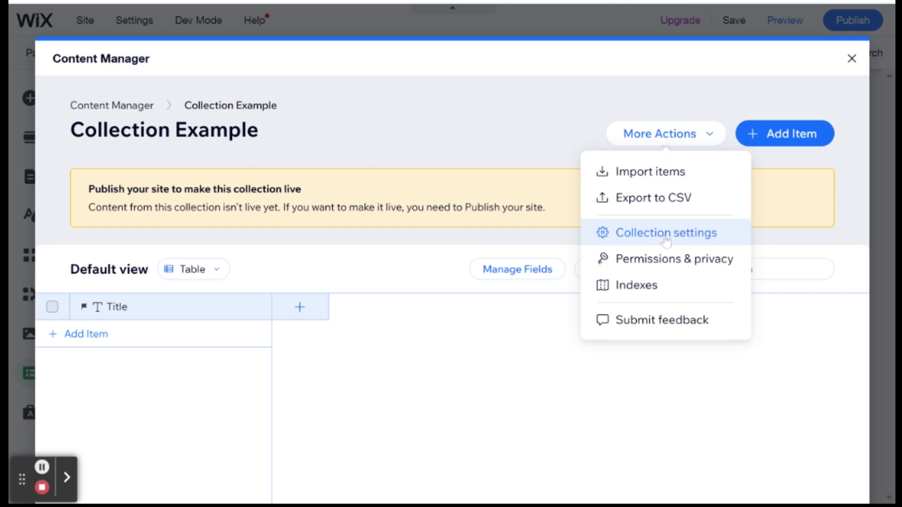
left_click(667, 264)
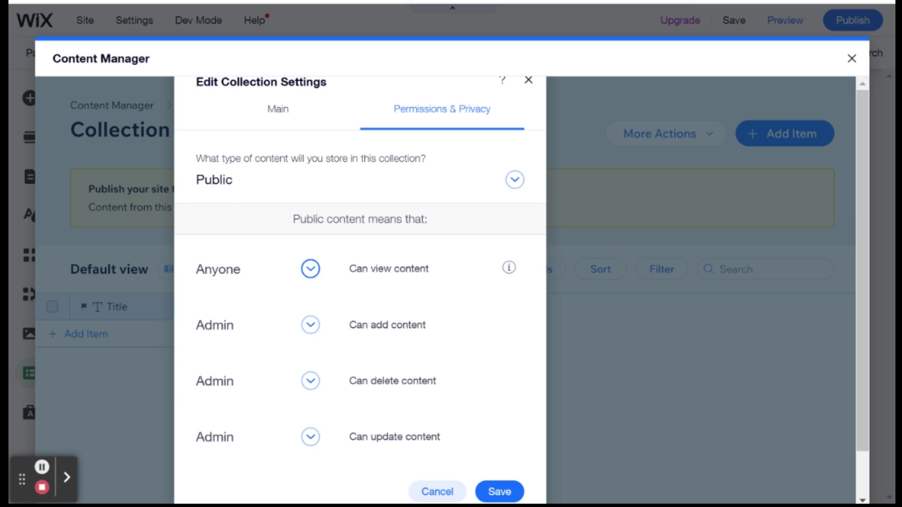
left_click(319, 276)
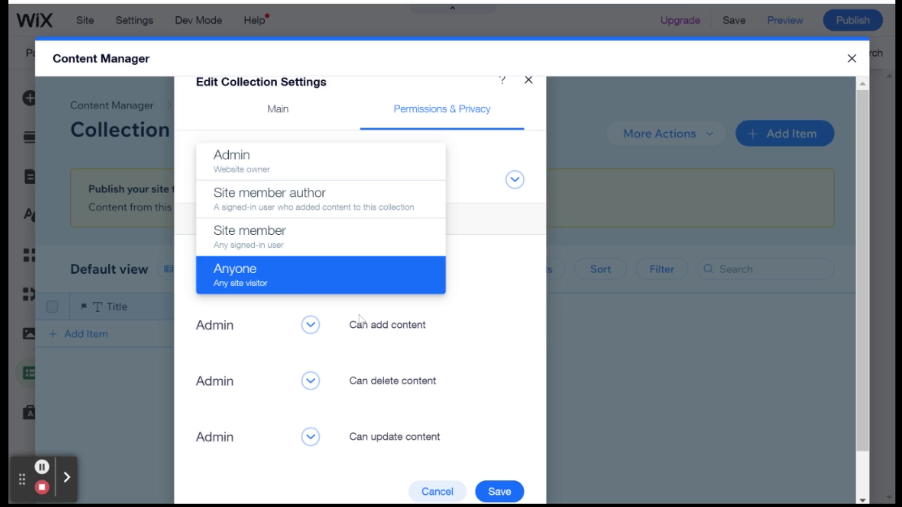
Step: Set Can add content and Can delete content to Anyone, keeping Anyone as viewer
left_click(425, 335)
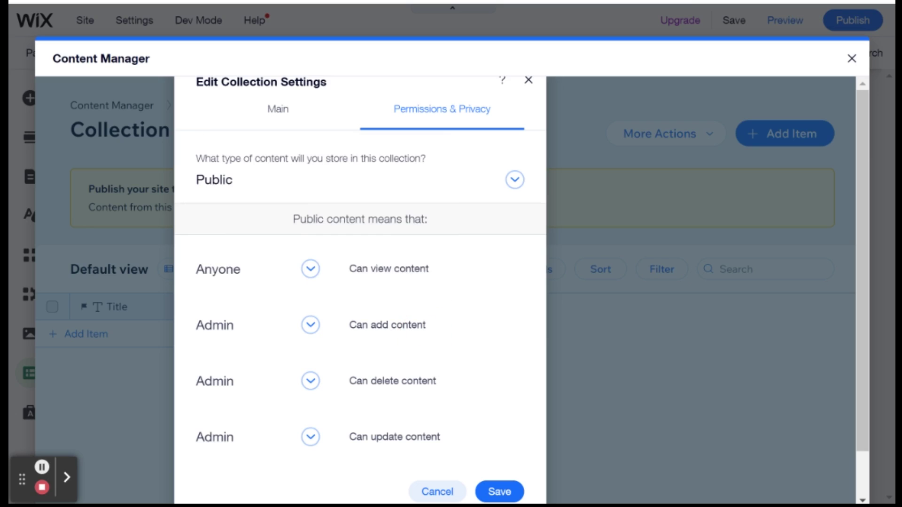
left_click(311, 326)
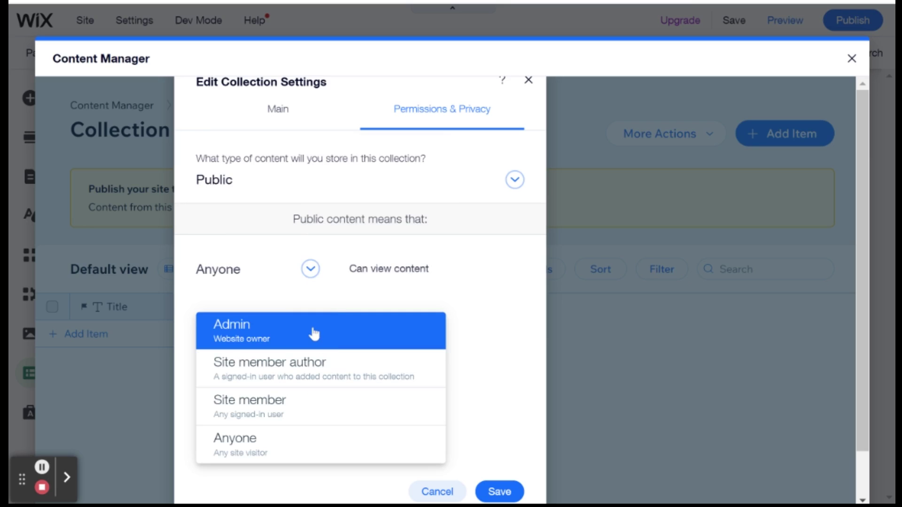
left_click(269, 442)
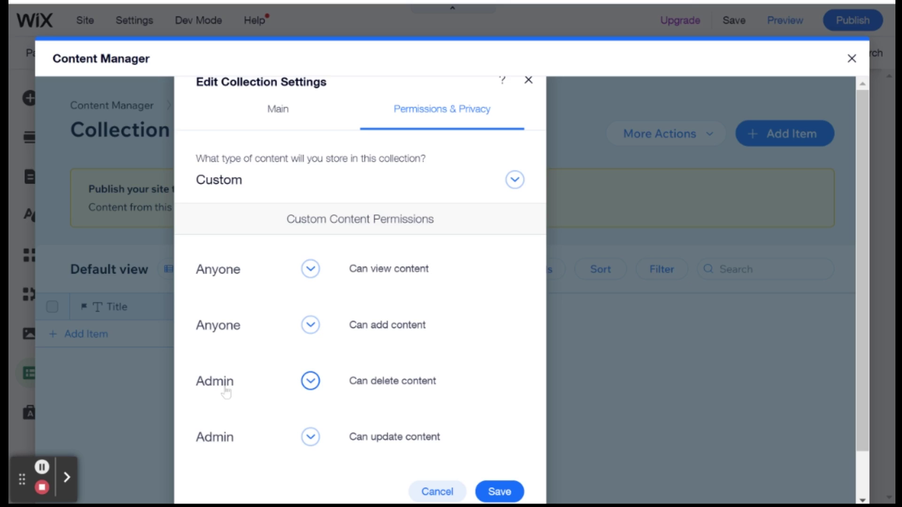
left_click(310, 380)
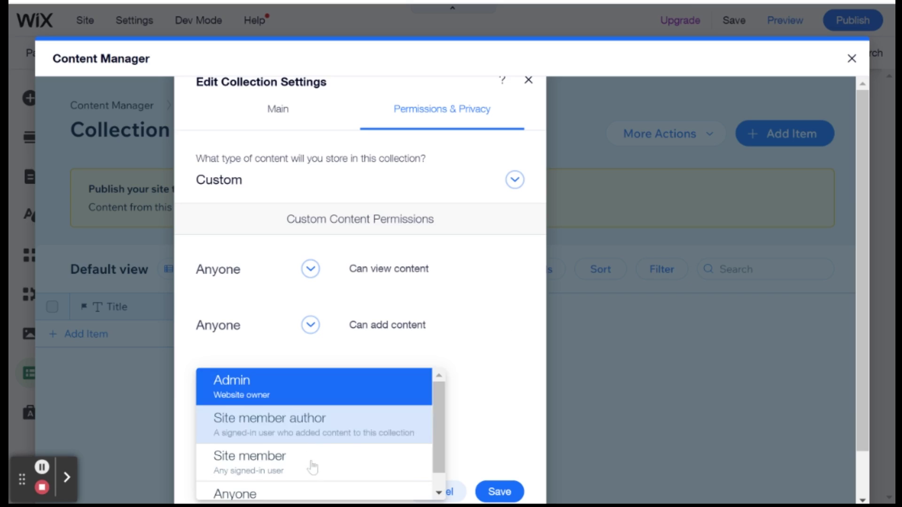
left_click(302, 492)
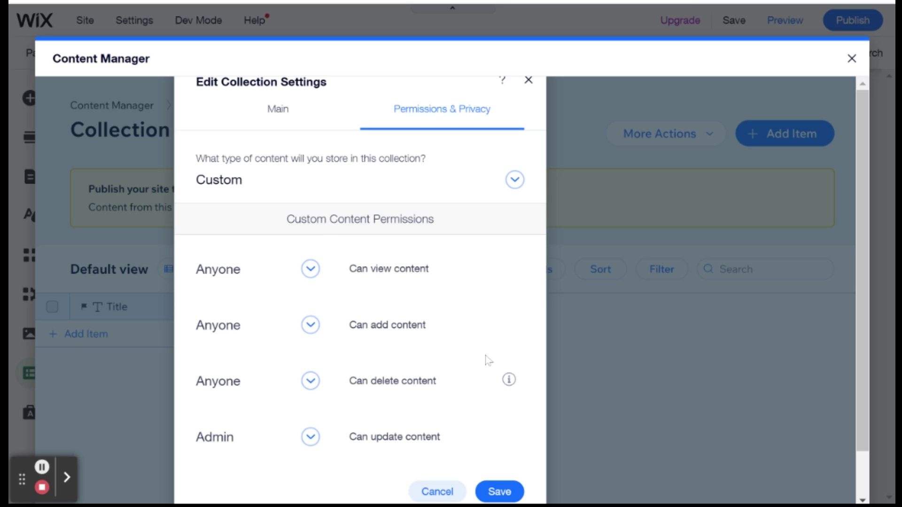
Step: Close the collection settings and add a first item with a first name in Title
left_click(528, 80)
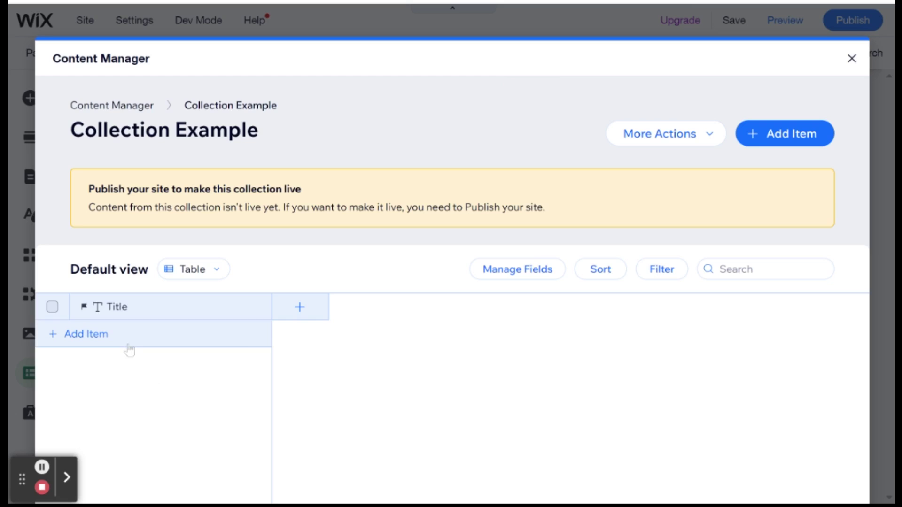
left_click(157, 334)
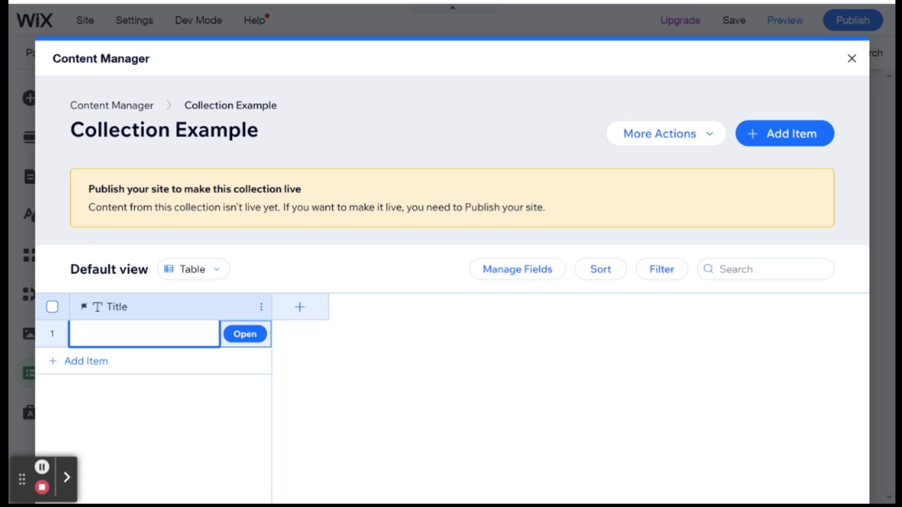
type("John")
Step: Start adding a new field and set its Field Type to Text
left_click(300, 308)
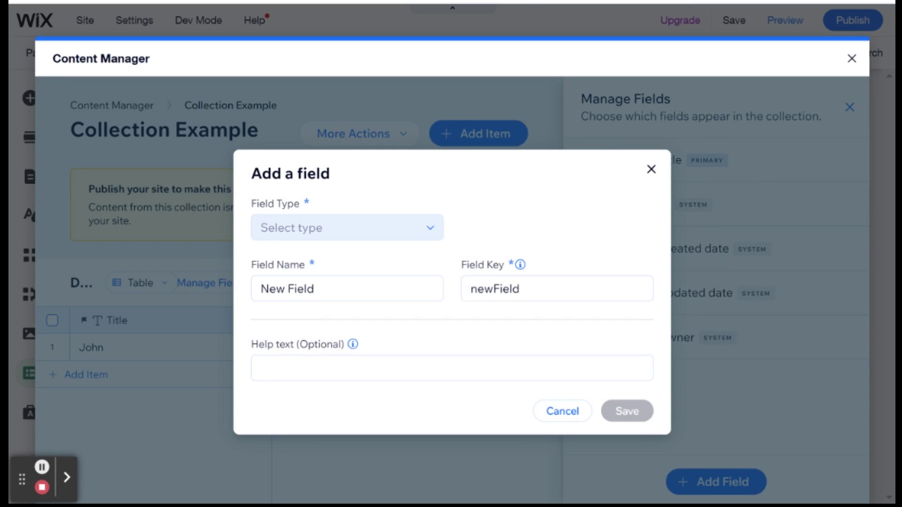
left_click(301, 228)
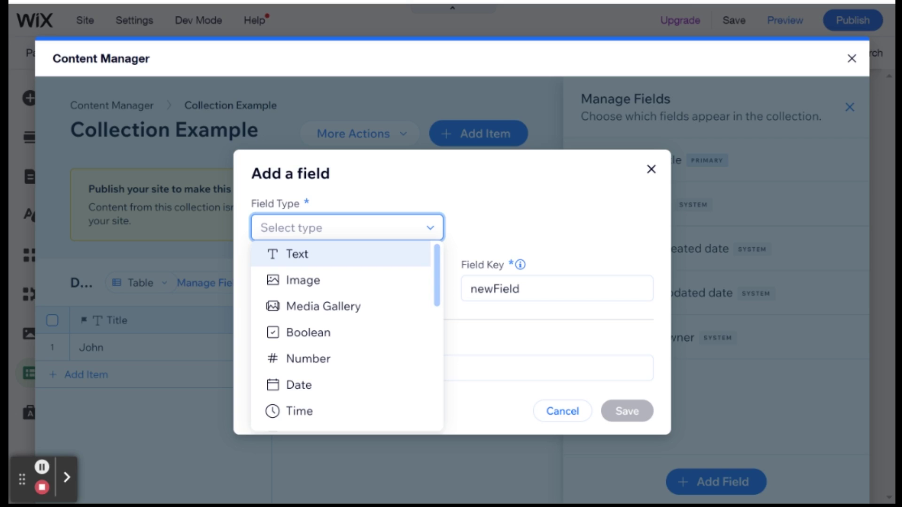
left_click(313, 257)
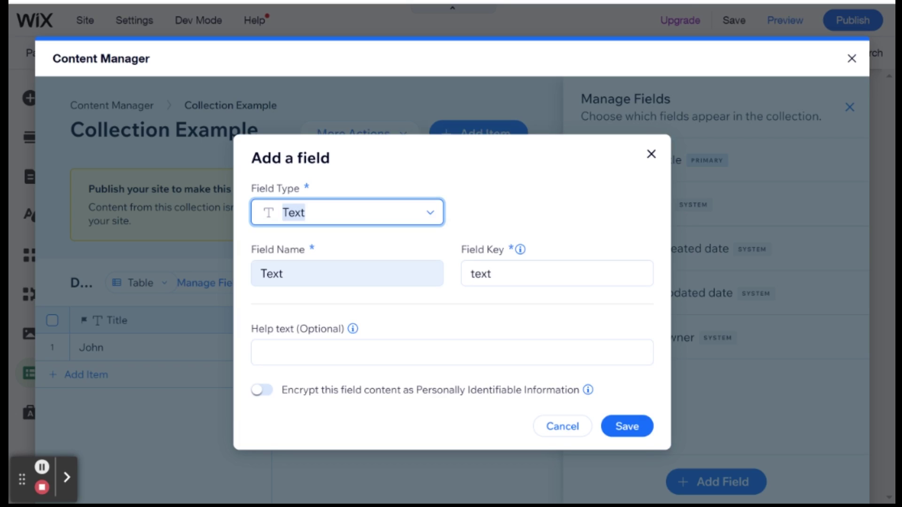
Step: Name the new Text field City and clear its auto-filled field key
left_click(278, 274)
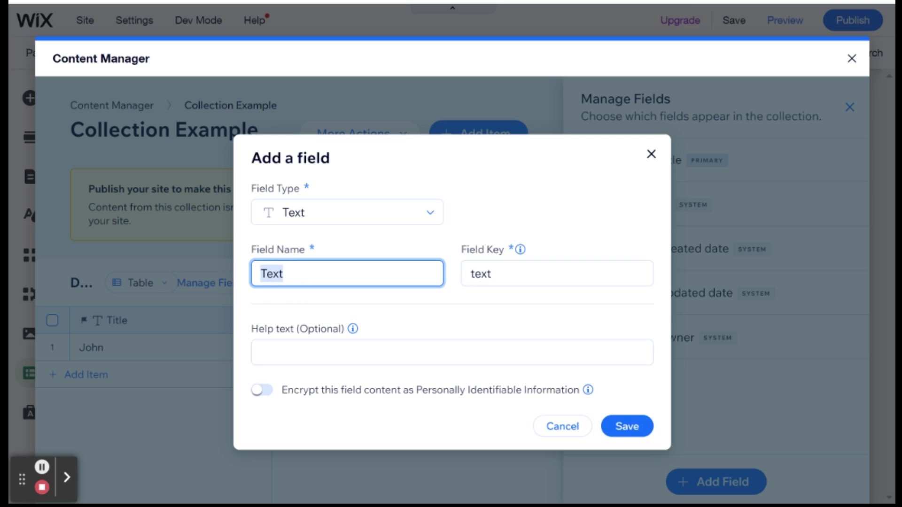
type("City")
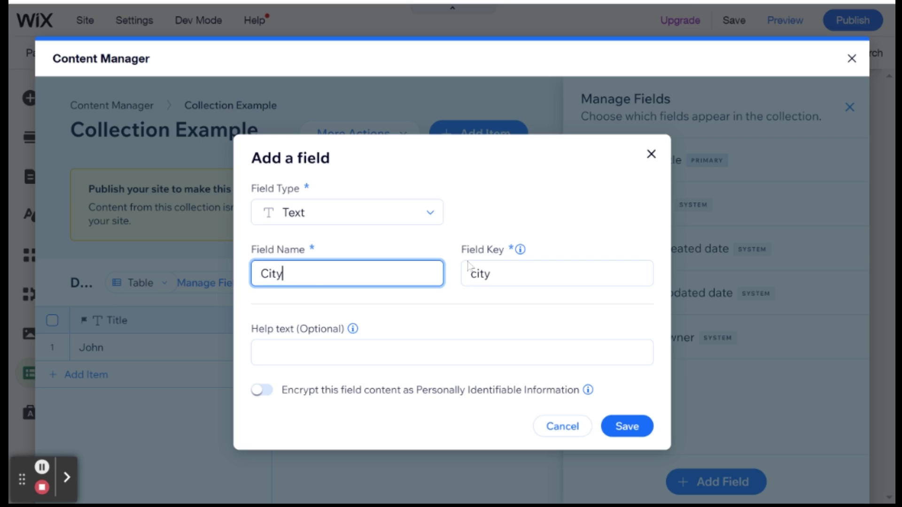
mouse_move(517, 258)
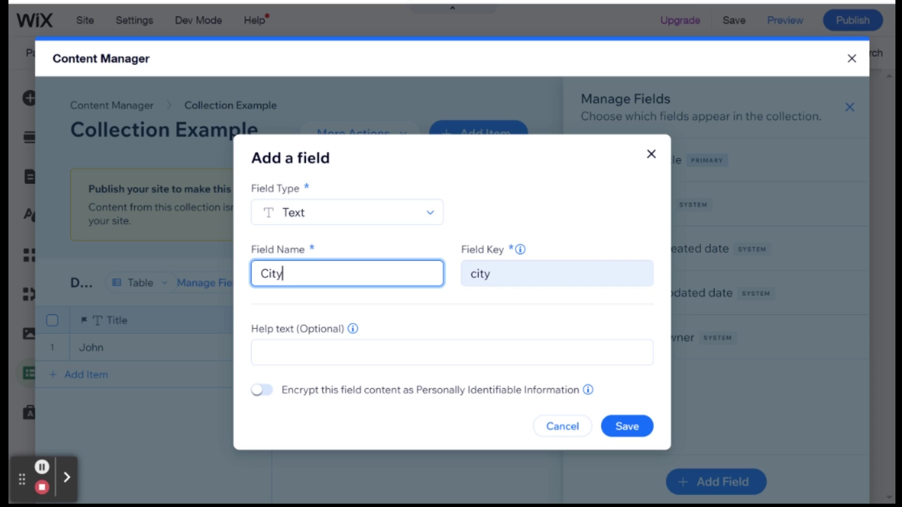
double_click(499, 271)
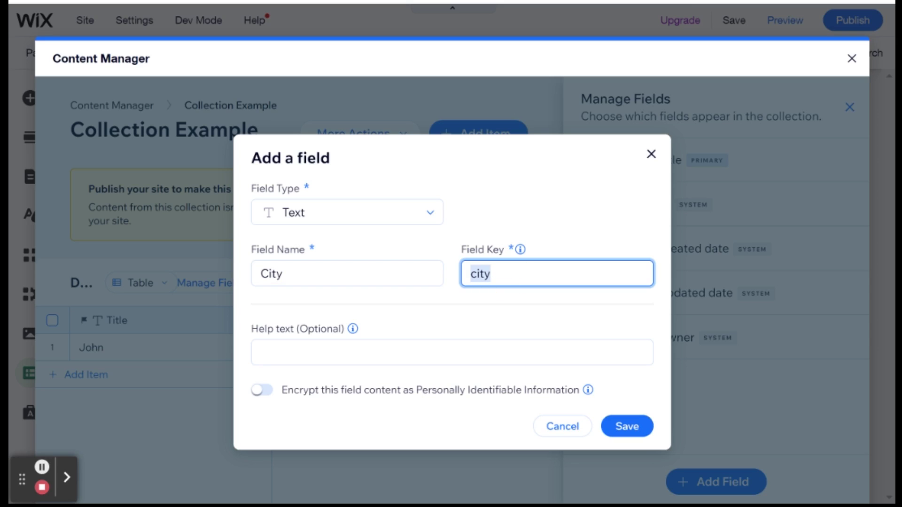
key("BackSpace")
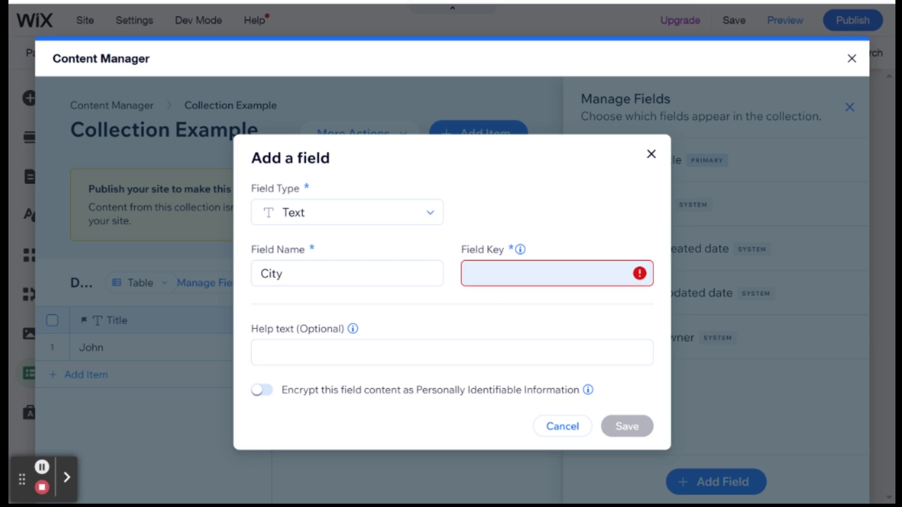
Step: Retype the field key as city and check the field key info note
type("city")
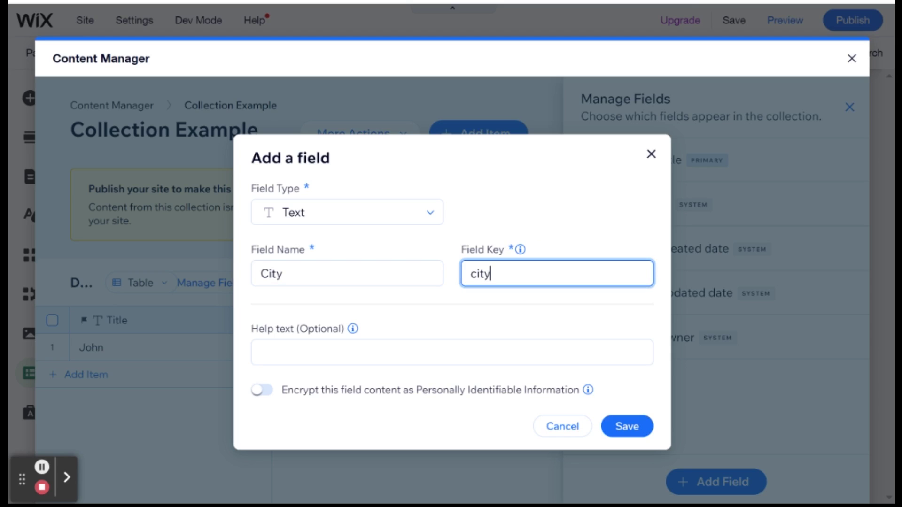
left_click(520, 250)
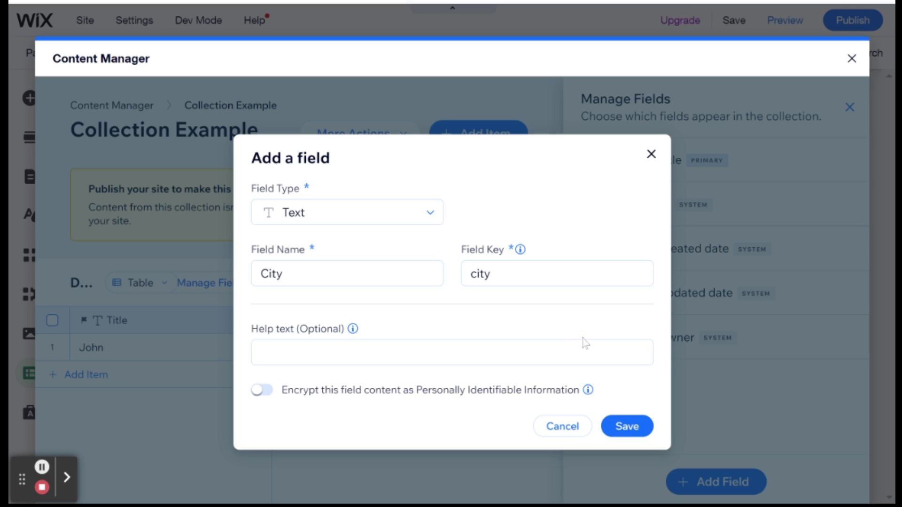
Step: Save the new City field and reopen its settings via the column menu
left_click(629, 427)
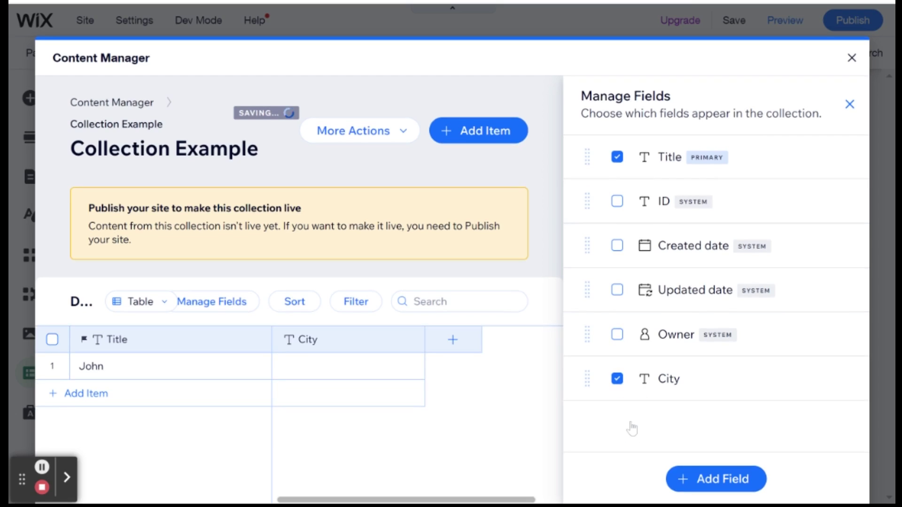
left_click(330, 341)
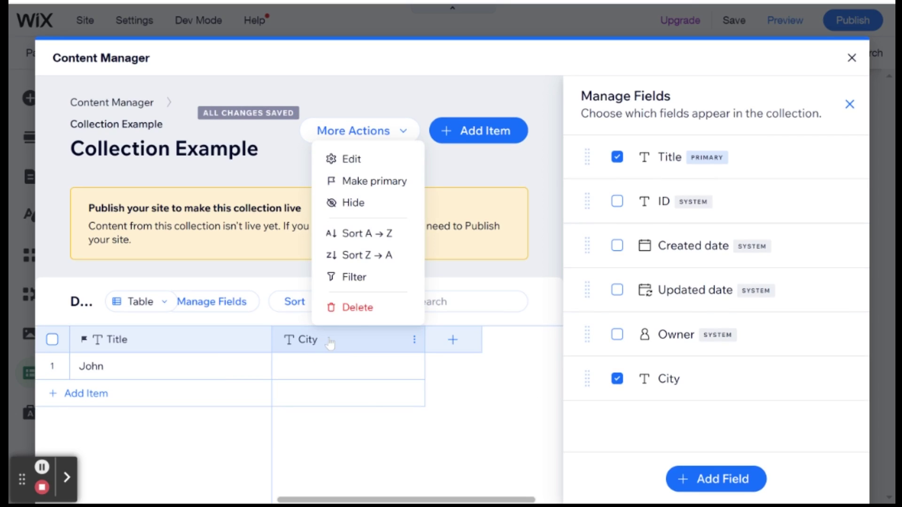
left_click(348, 159)
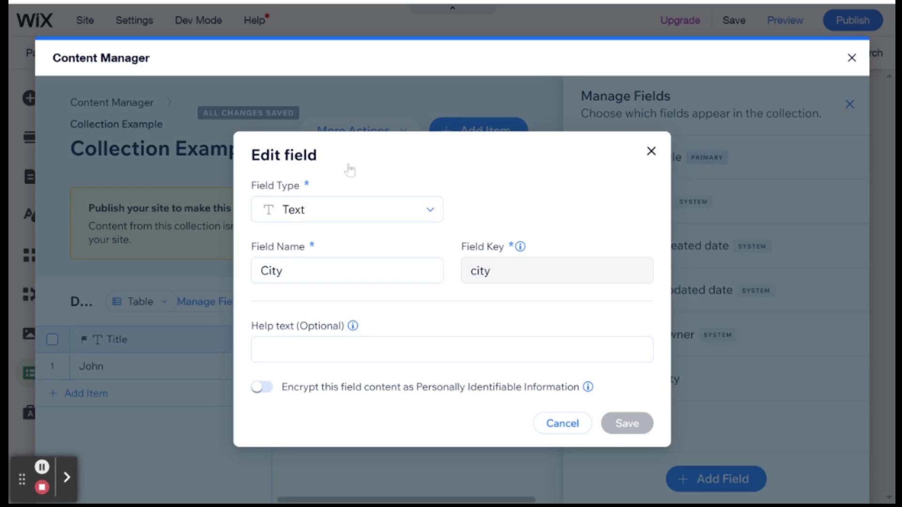
Step: Change the field name to 'City Where They Live' and save it
double_click(478, 268)
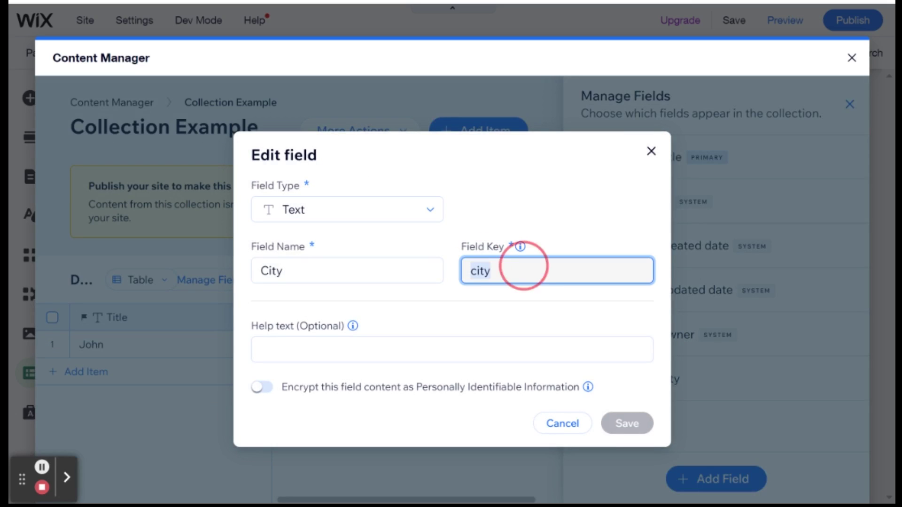
double_click(524, 268)
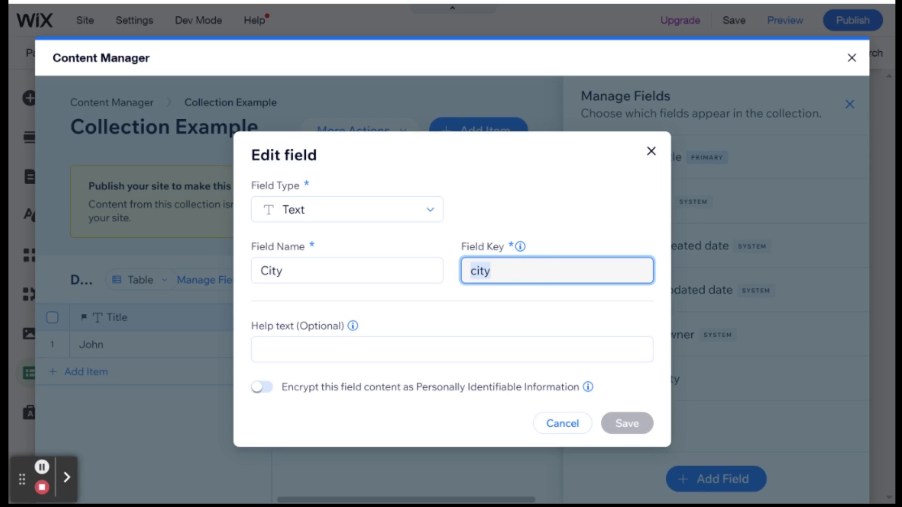
double_click(435, 270)
left_click(326, 270)
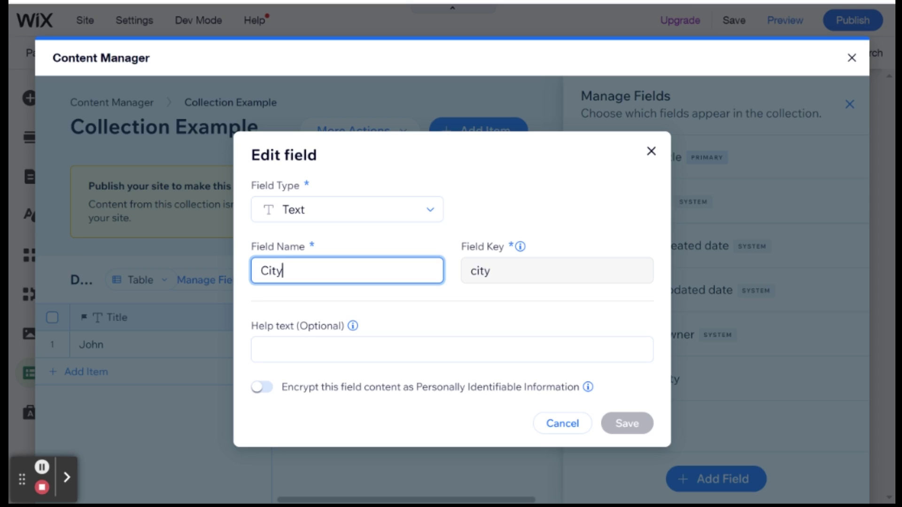
type("Wher")
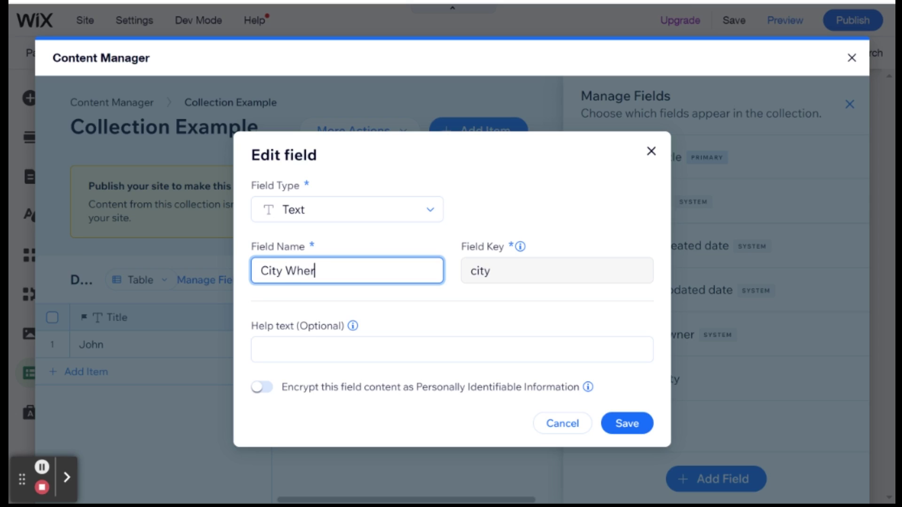
type("e They Live")
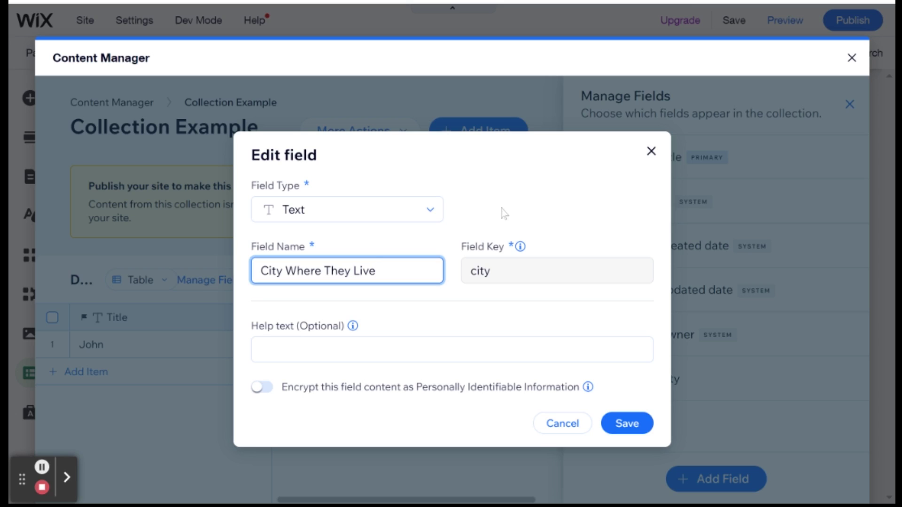
left_click_drag(404, 259, 261, 280)
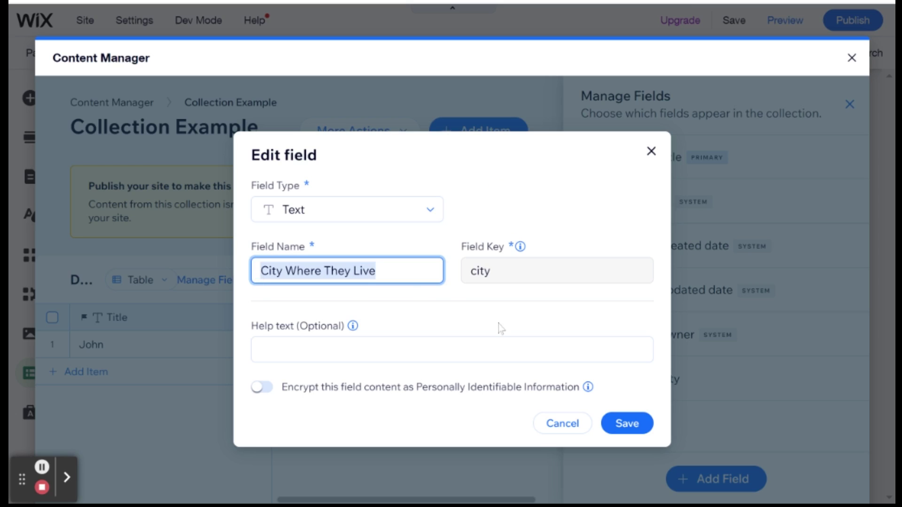
left_click(630, 424)
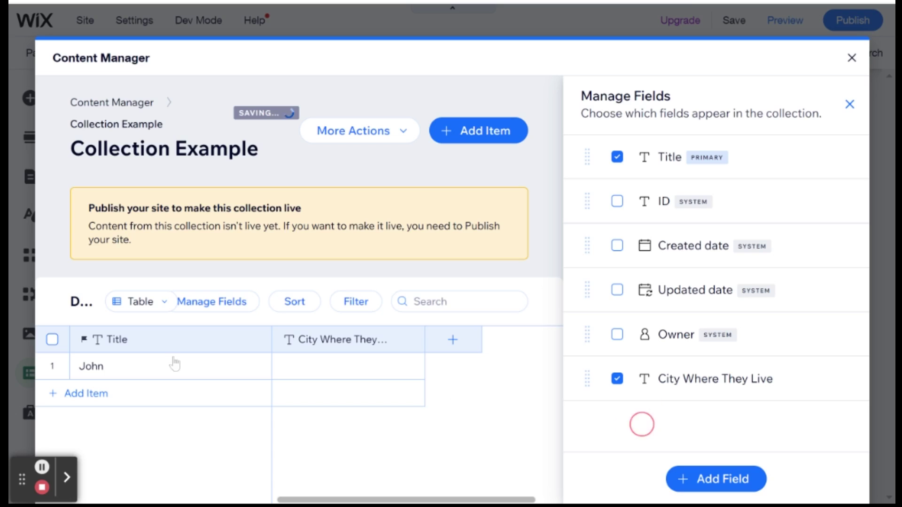
Step: Reopen the Edit field dialog for City Where They Live from its column menu
left_click(387, 348)
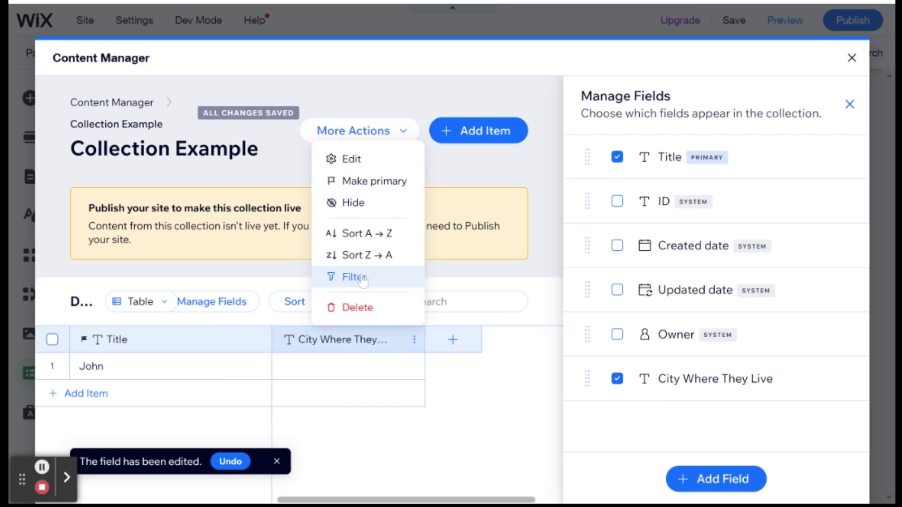
left_click(353, 159)
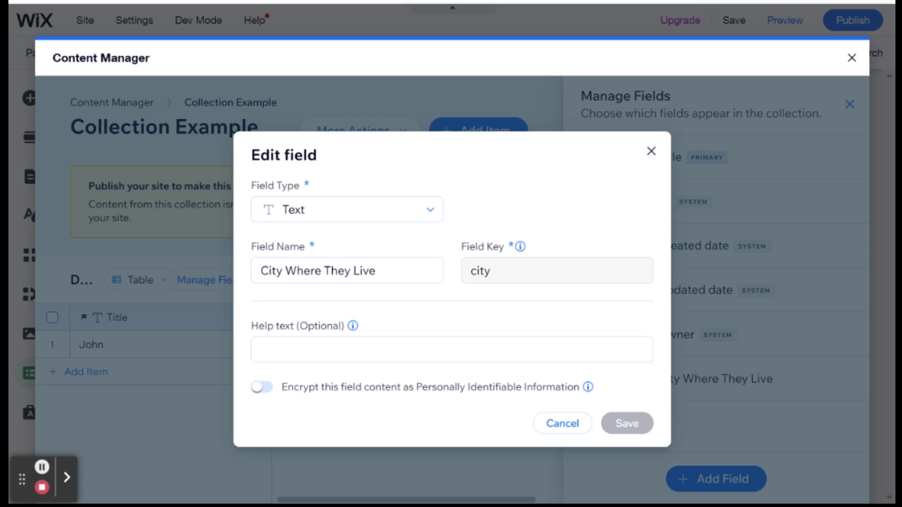
Step: Switch the City Where They Live field type from Text to Image, then to Media Gallery
left_click(431, 206)
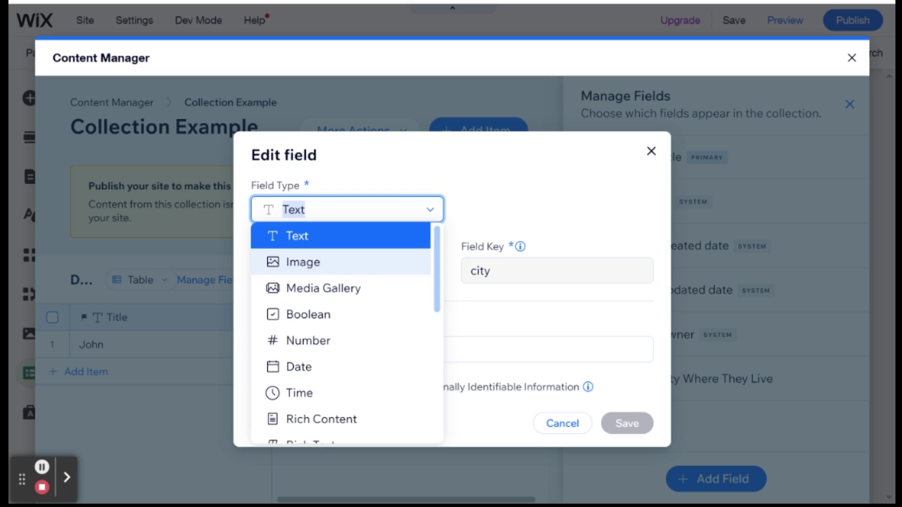
left_click(332, 263)
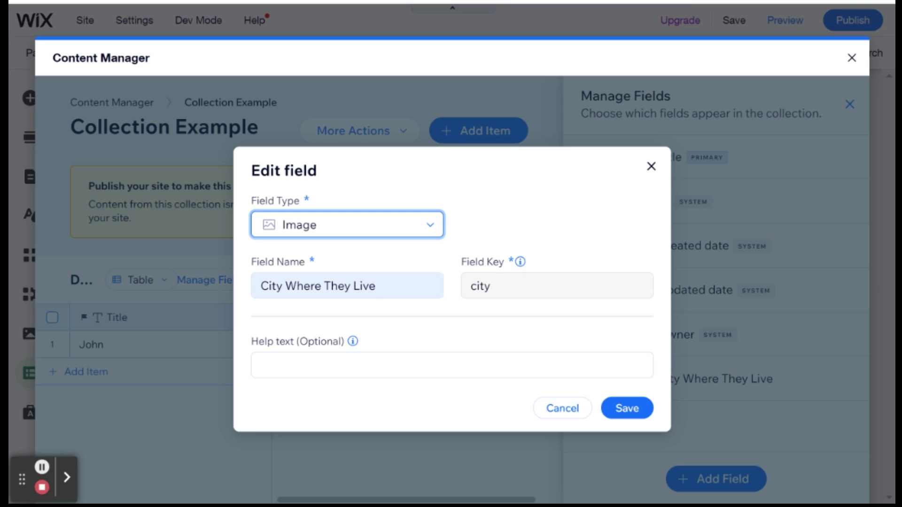
left_click(438, 223)
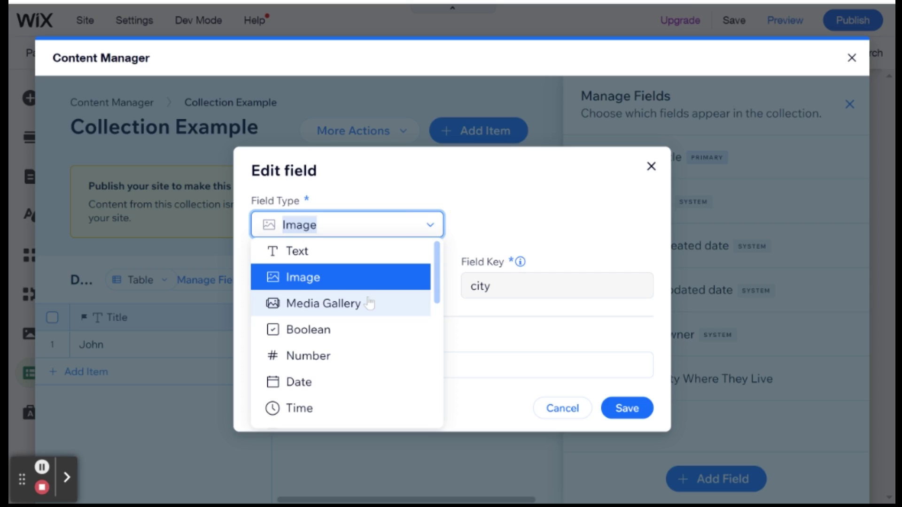
left_click(369, 304)
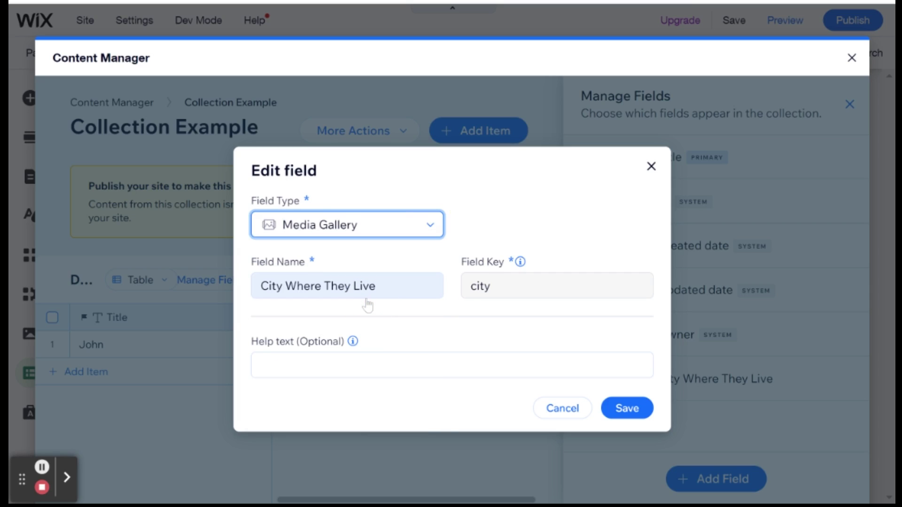
left_click(429, 227)
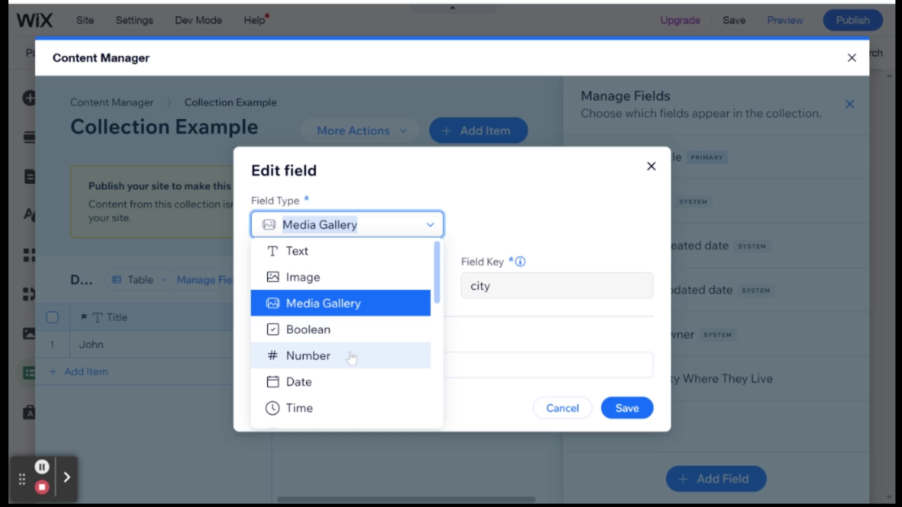
scroll(329, 340, "down", 2)
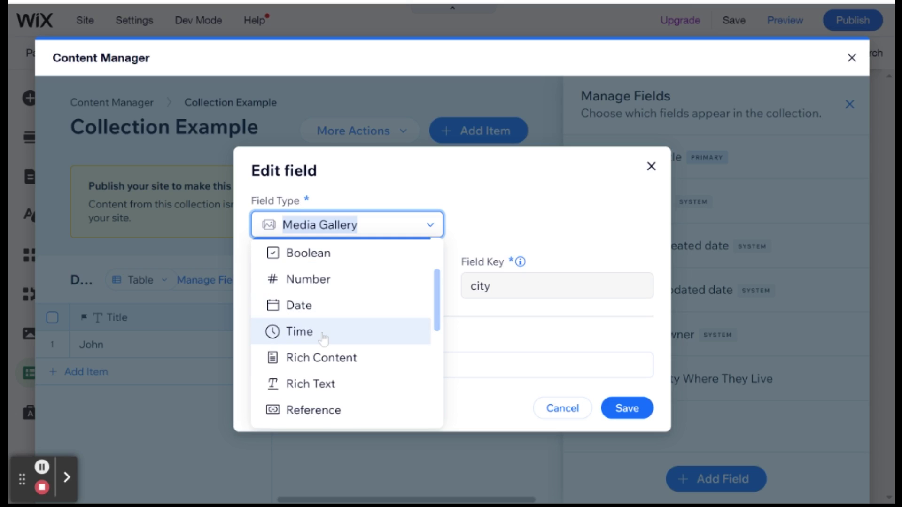
scroll(310, 312, "down", 1)
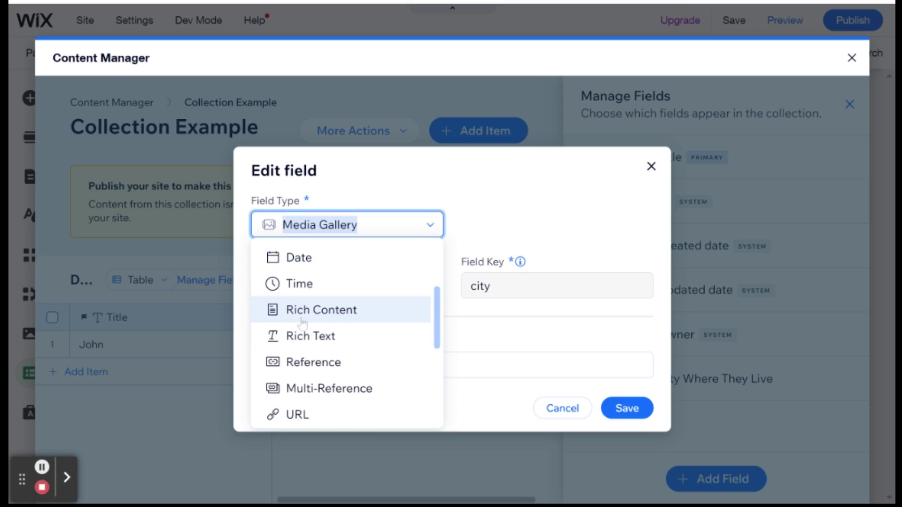
left_click(292, 289)
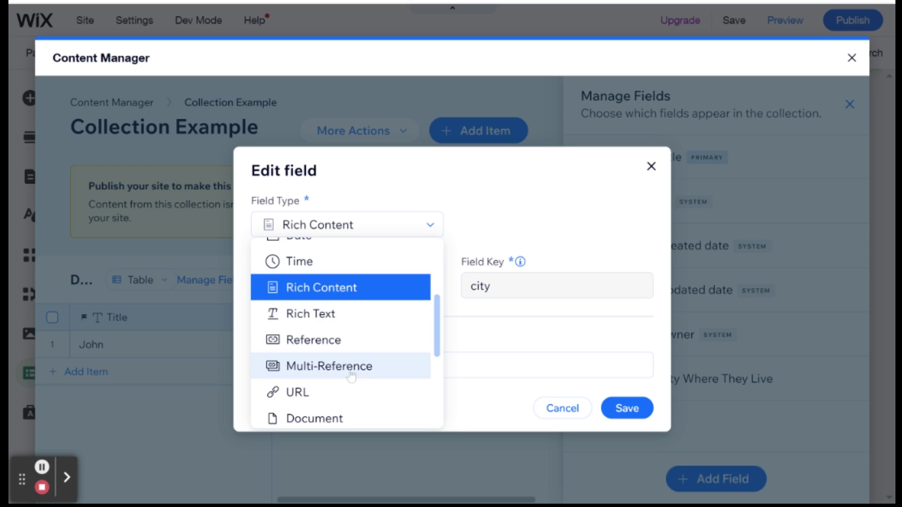
scroll(346, 348, "down", 1)
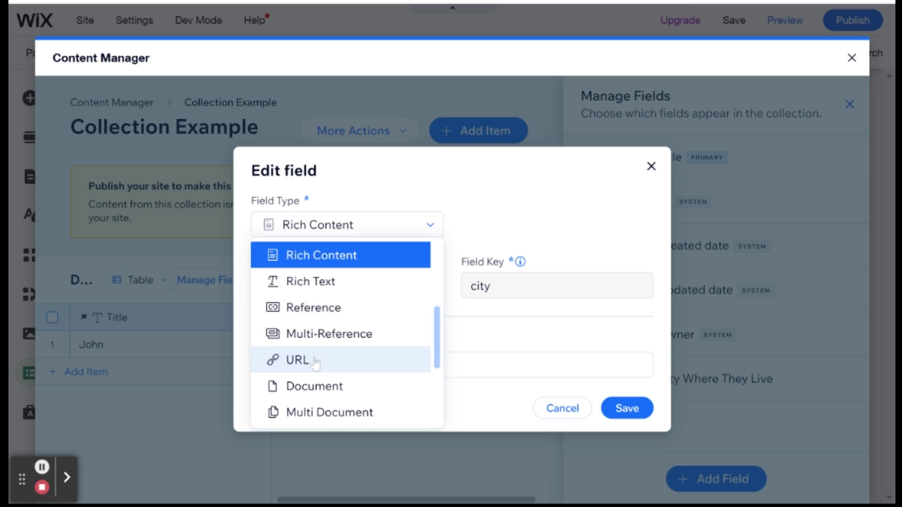
scroll(314, 363, "down", 2)
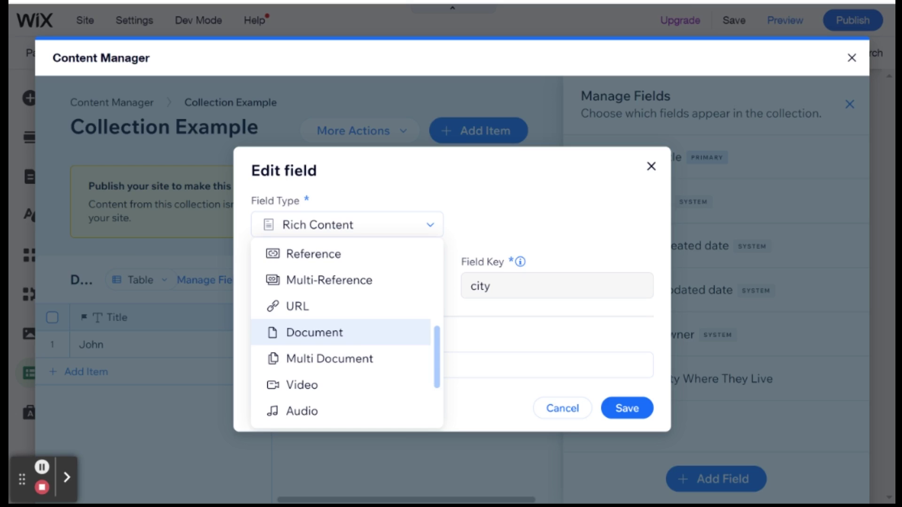
scroll(377, 339, "down", 1)
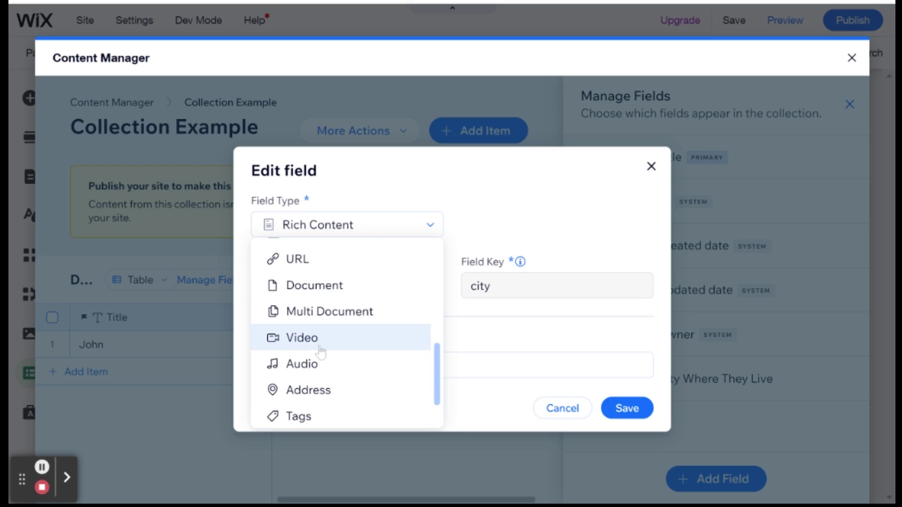
scroll(363, 376, "down", 1)
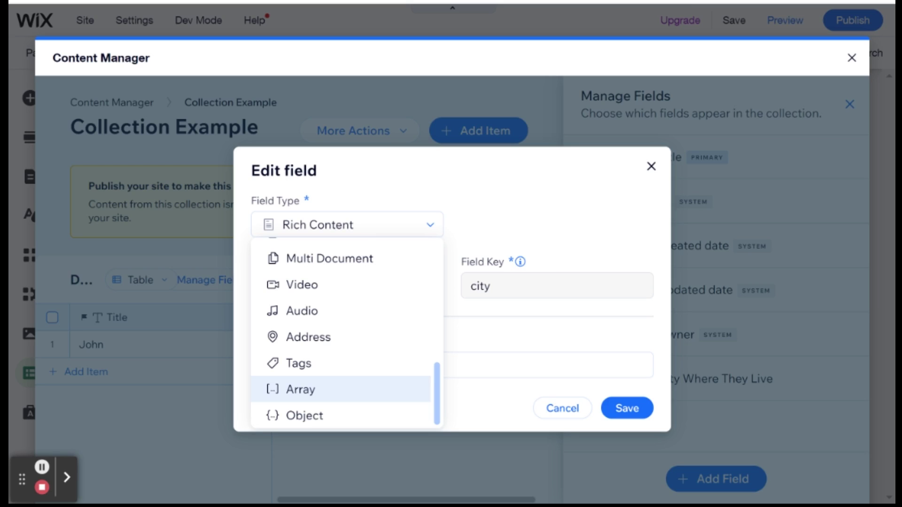
Step: Keep Rich Content as the City Where They Live field type and save the field
left_click(437, 185)
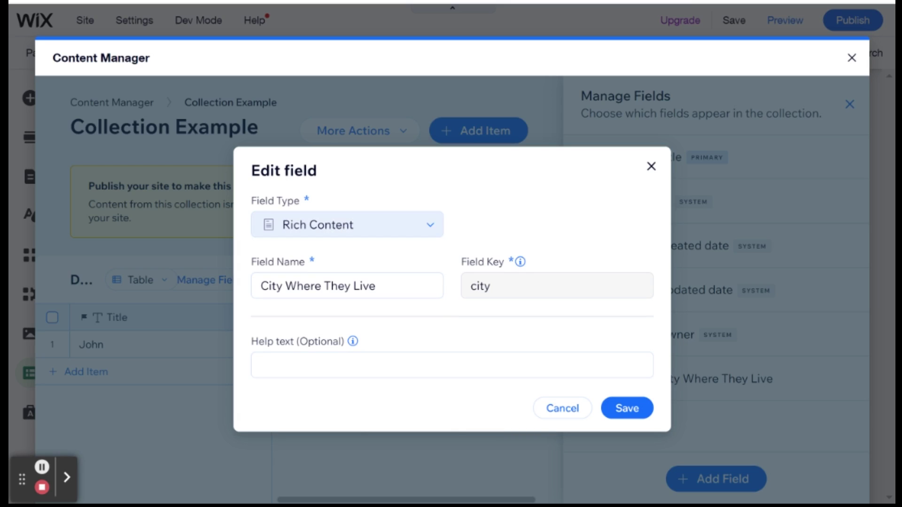
left_click(628, 408)
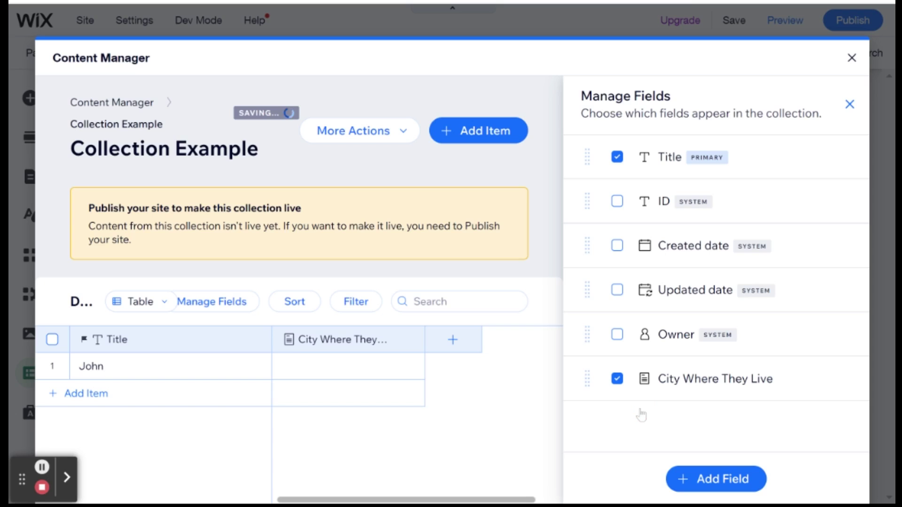
left_click(321, 347)
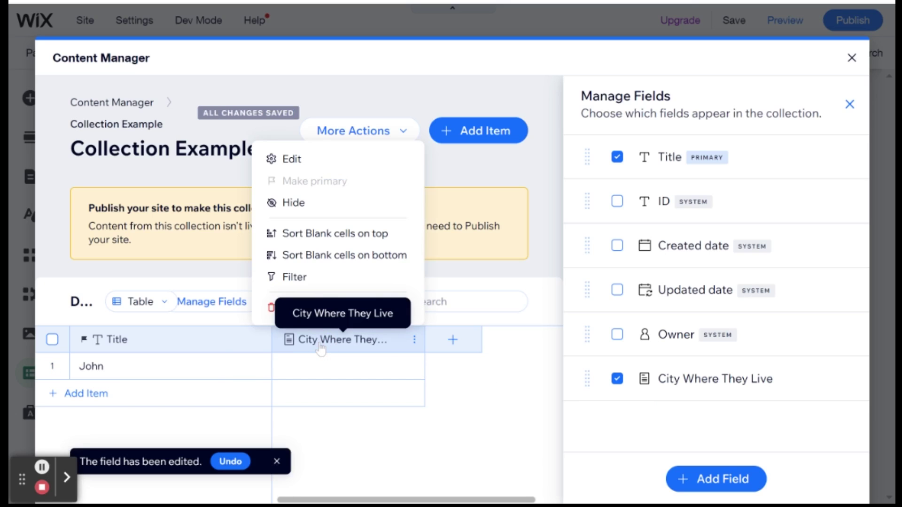
Step: Open John's City Where They Live value in the rich-text editor
left_click(347, 367)
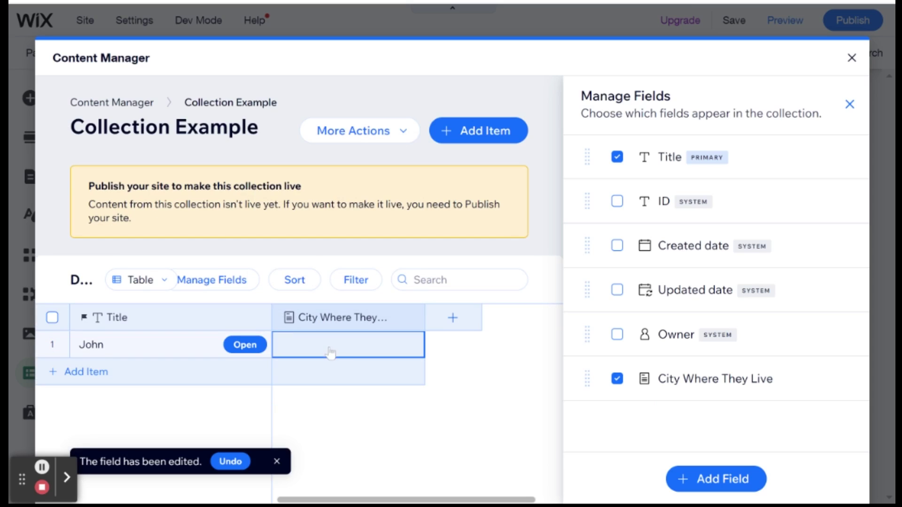
left_click(327, 350)
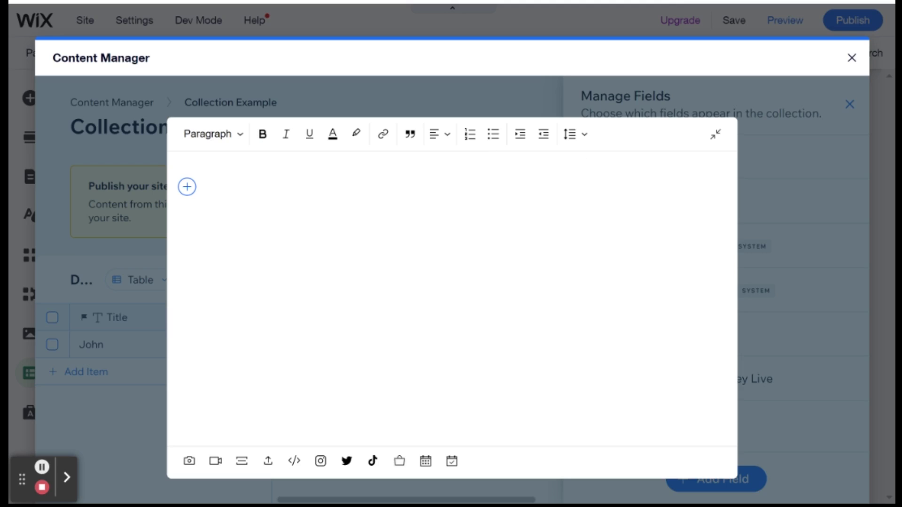
left_click(286, 134)
left_click(125, 433)
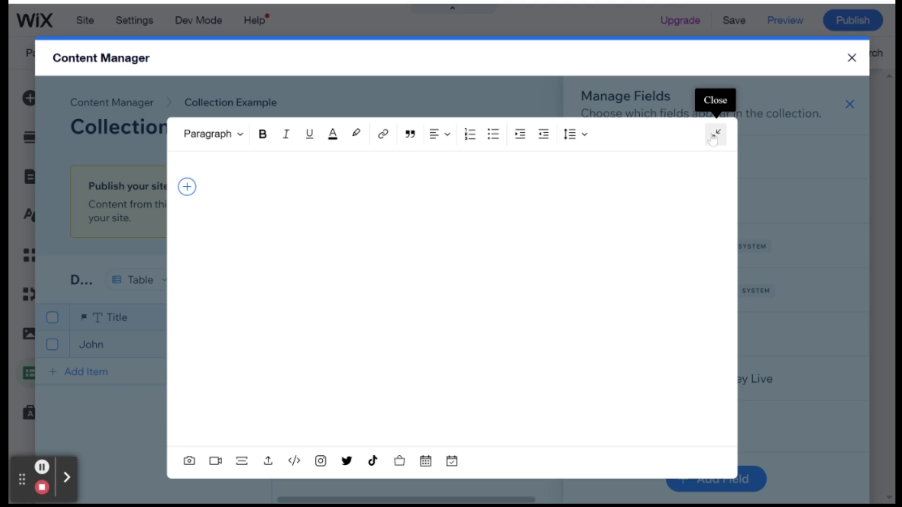
Step: Close the rich-text editor, keeping the Title column visible
left_click(716, 136)
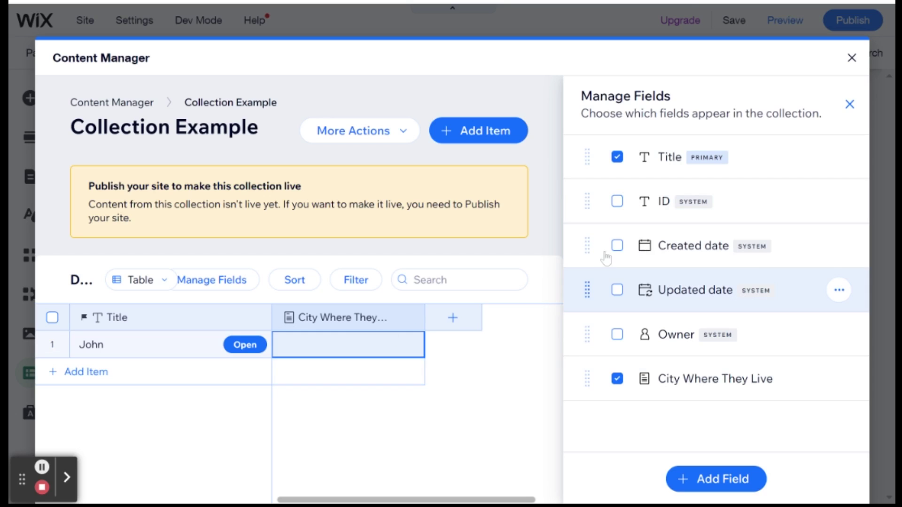
left_click(618, 158)
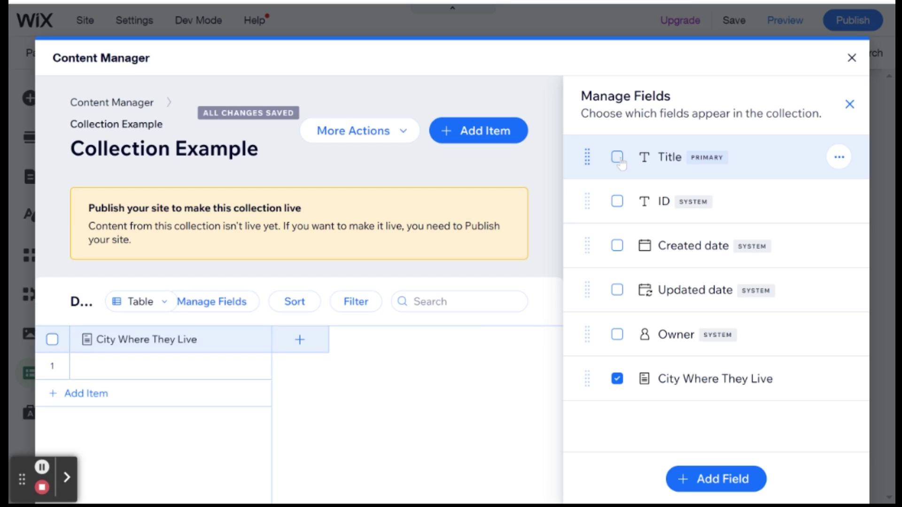
left_click(617, 157)
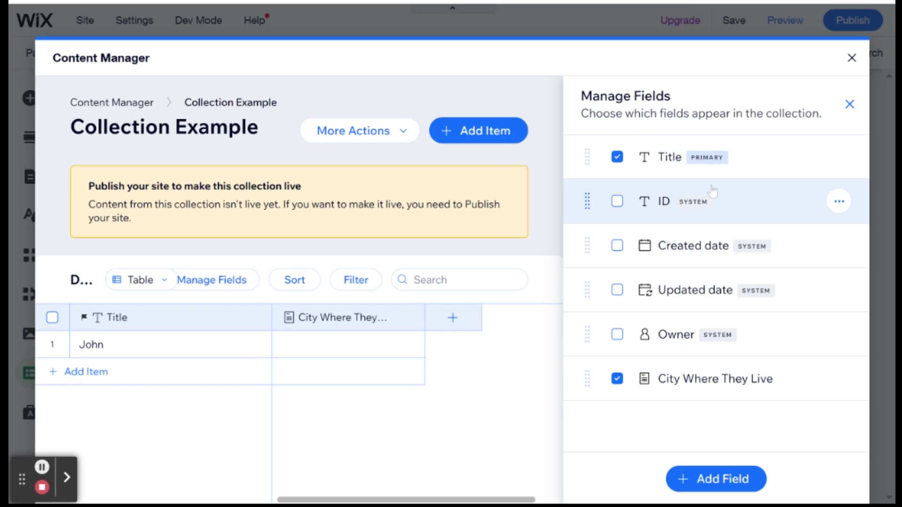
Step: Show Owner as a table column while keeping ID, Created date and Updated date hidden
left_click(618, 202)
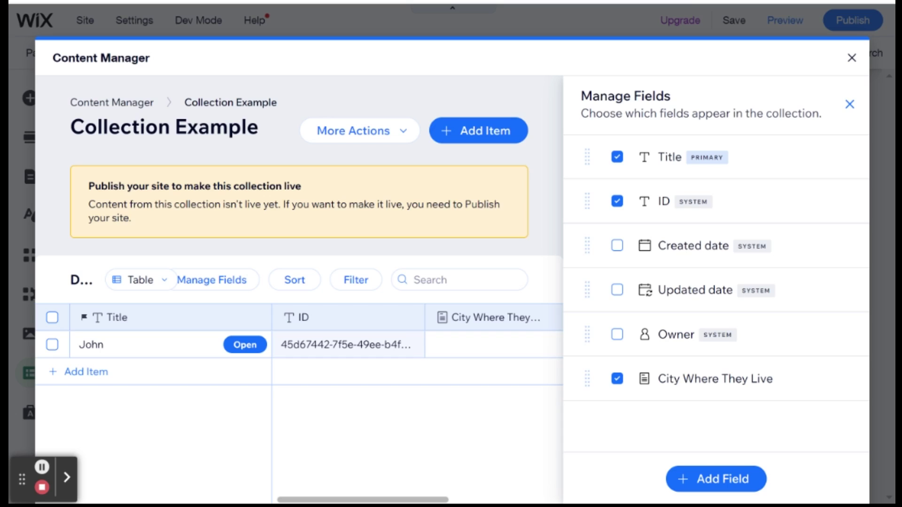
left_click(617, 247)
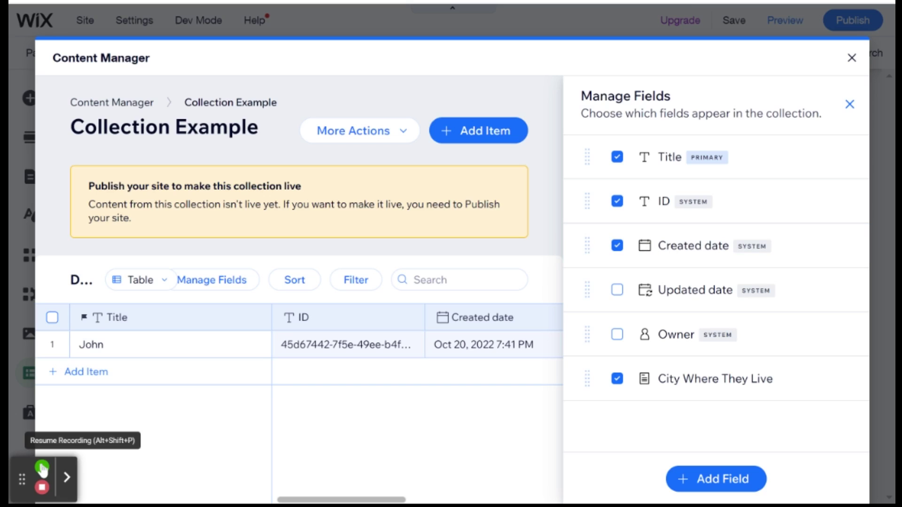
left_click(618, 292)
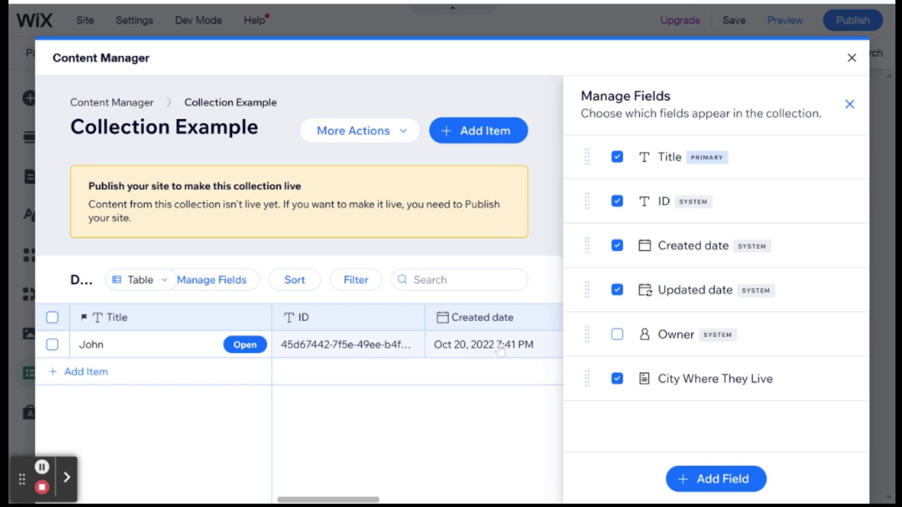
left_click(615, 336)
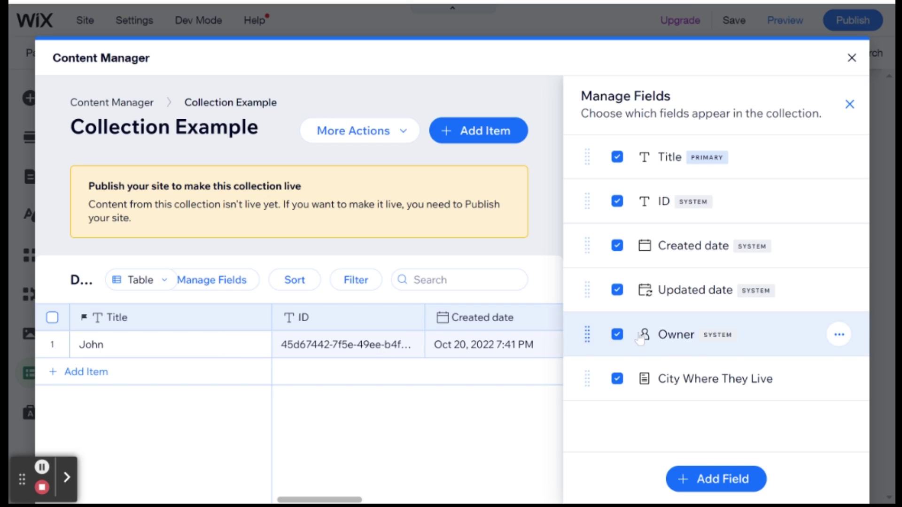
left_click(617, 245)
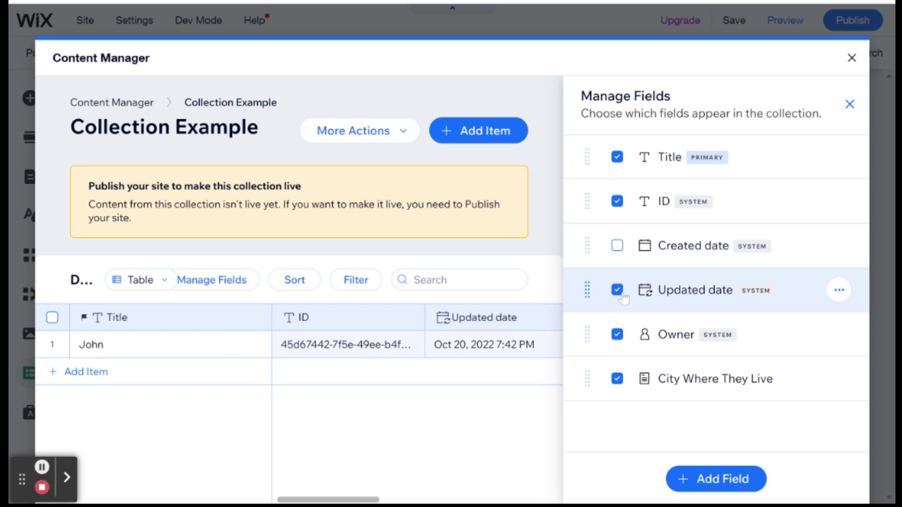
left_click(617, 201)
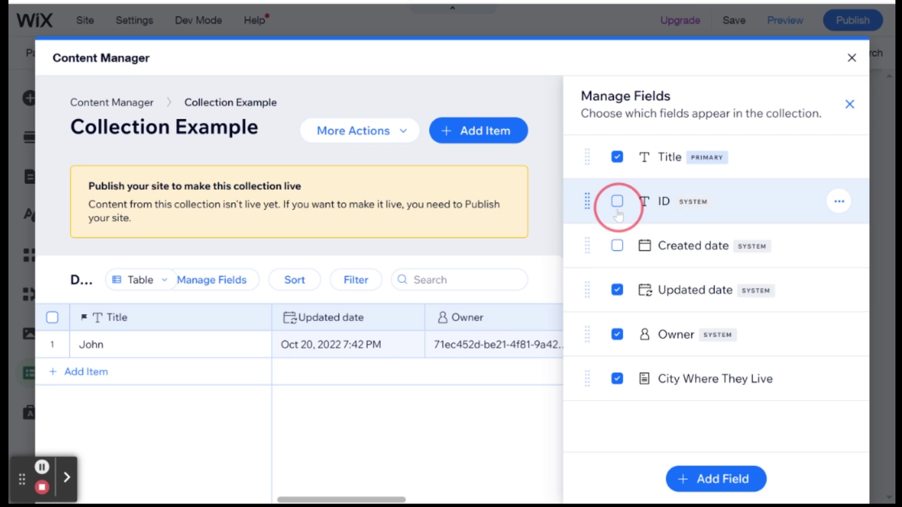
left_click(617, 290)
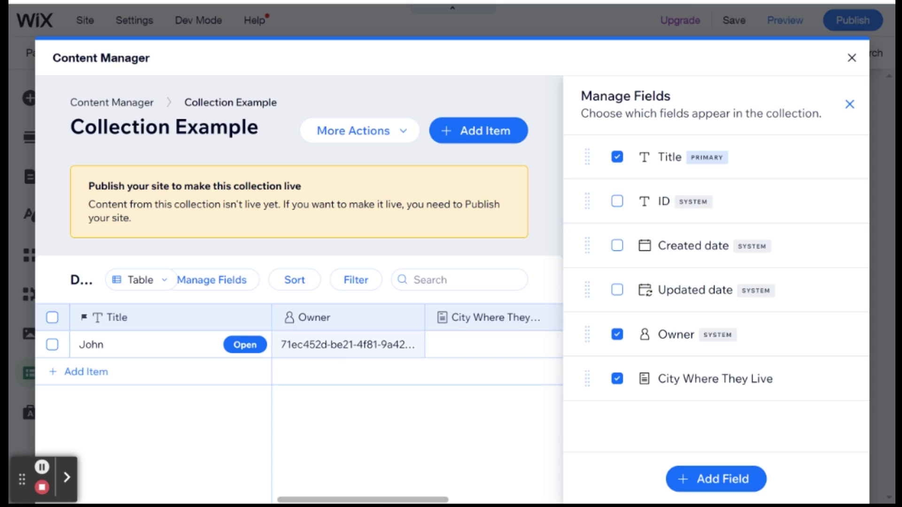
Step: Add an empty second item and uncheck Owner so only Title and City columns show
left_click(66, 372)
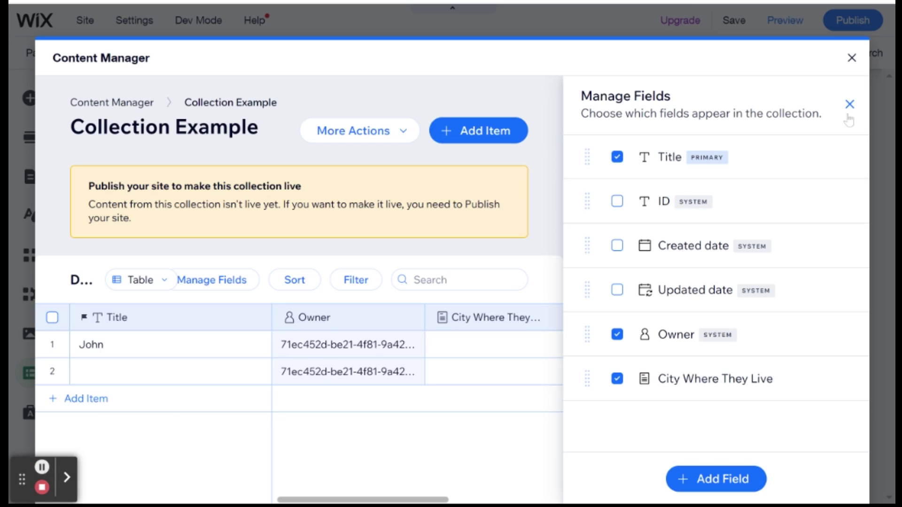
left_click(617, 335)
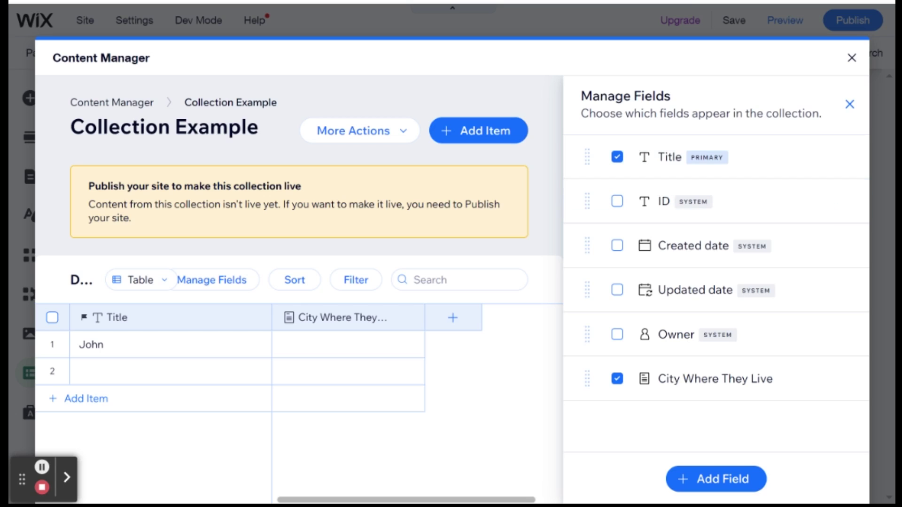
Step: Delete the City Where They Live field from the collection
left_click(415, 320)
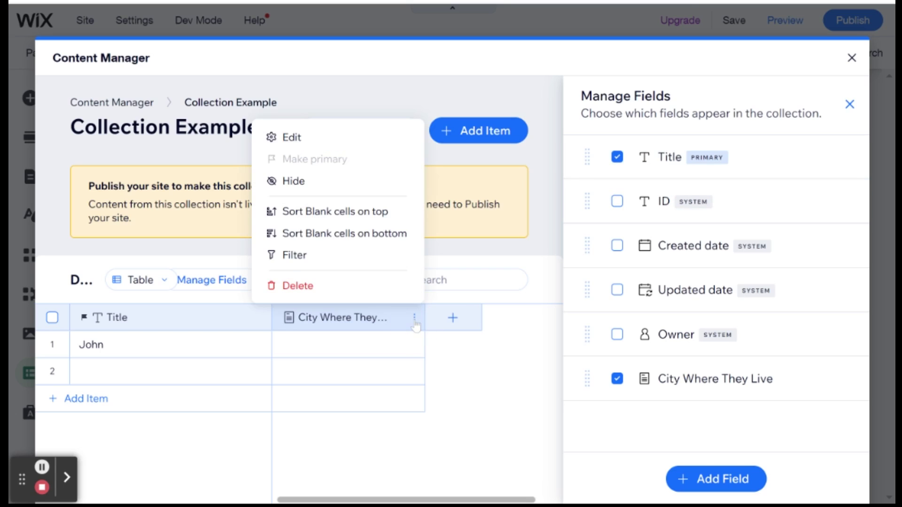
left_click(362, 286)
left_click(595, 367)
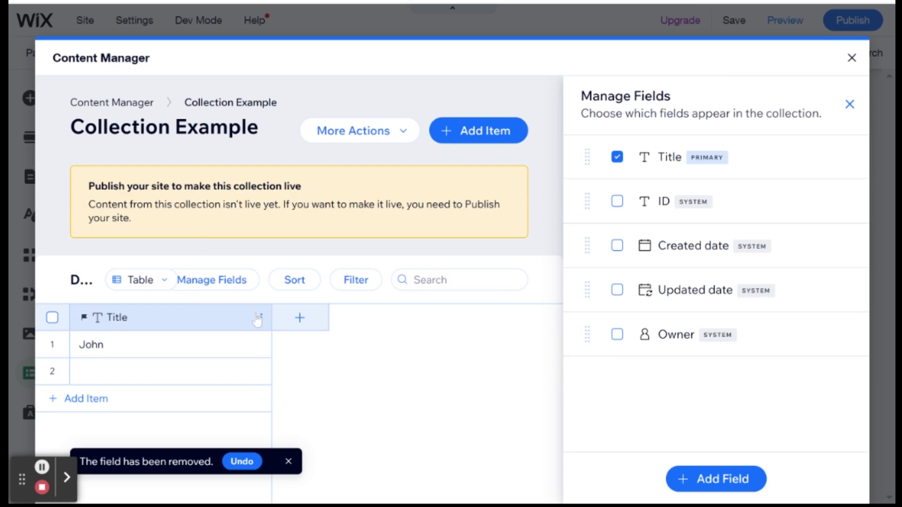
Step: Delete both the empty item and John's item, then close the field management panel
mouse_move(84, 320)
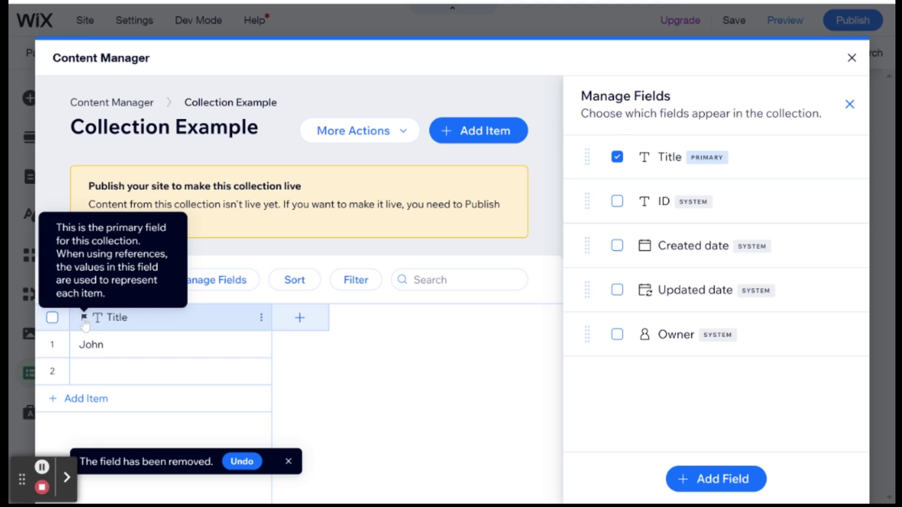
left_click(52, 371)
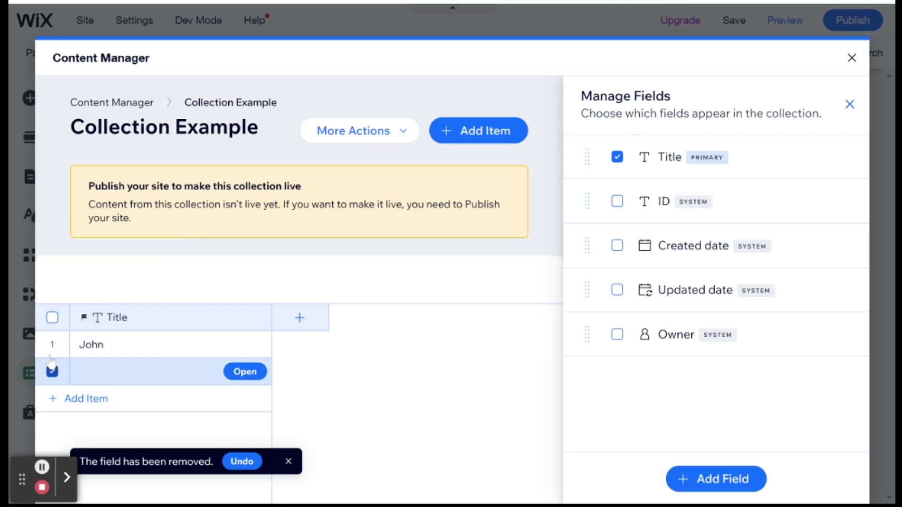
left_click(52, 344)
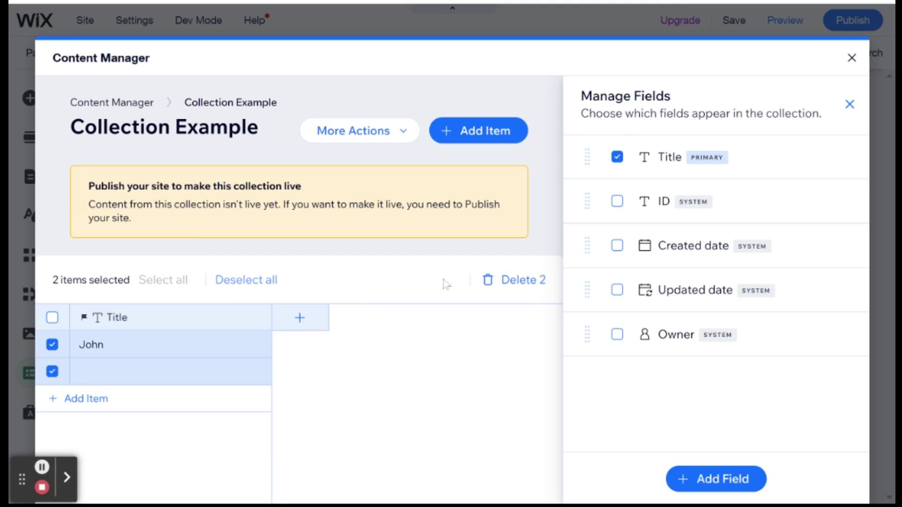
left_click(520, 280)
left_click(591, 331)
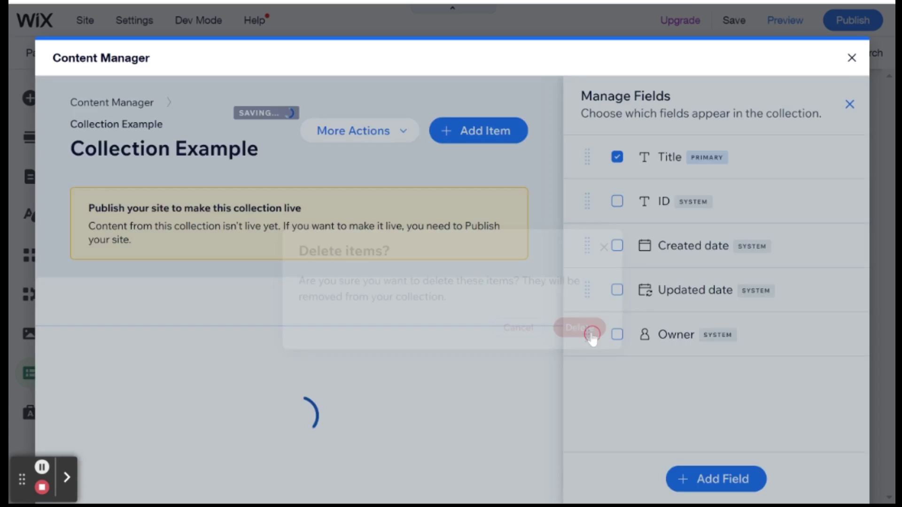
left_click(851, 105)
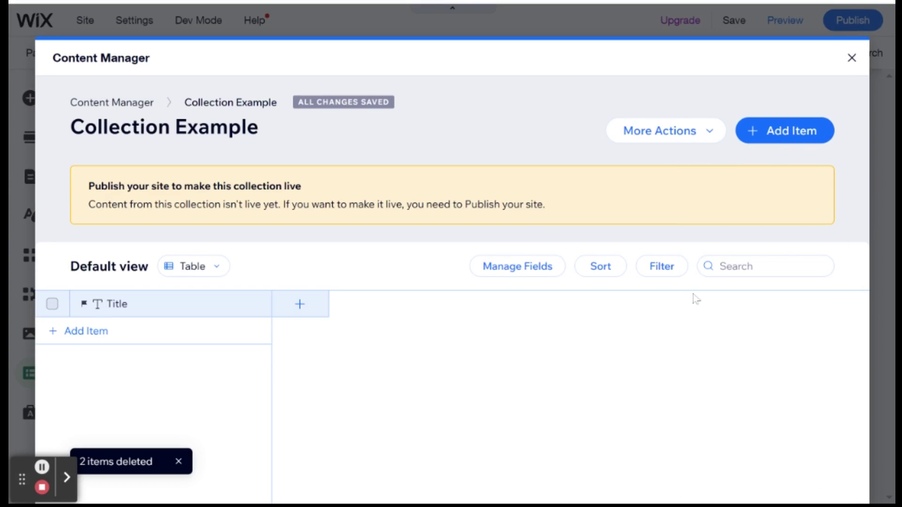
Step: Look at the Export to CSV dialog, close it without exporting, and reopen More Actions
left_click(696, 140)
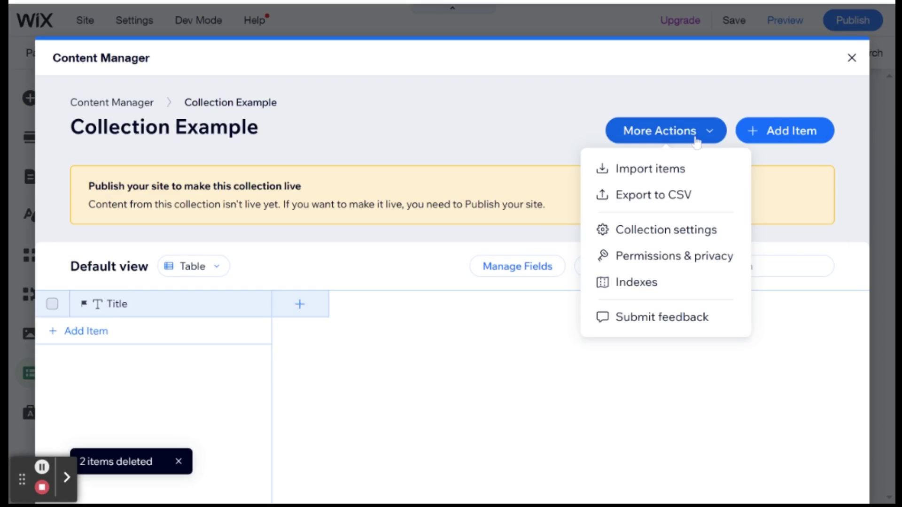
left_click(667, 206)
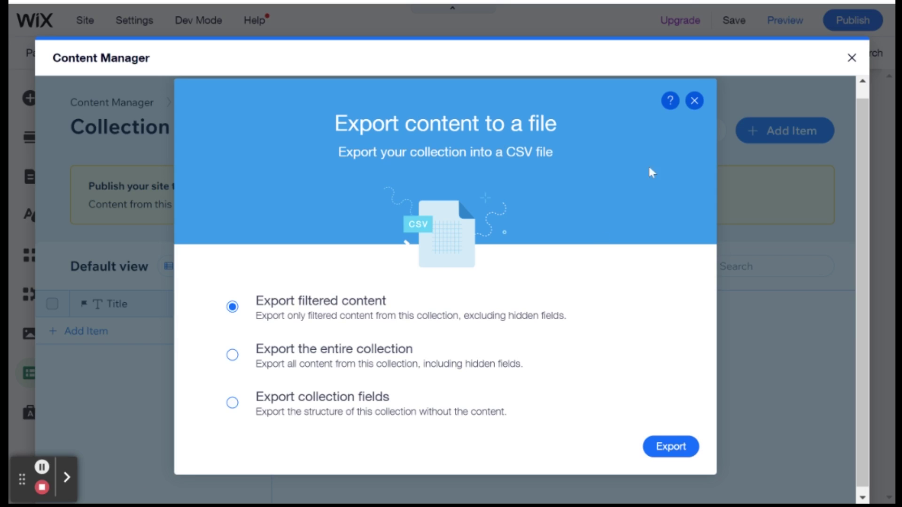
left_click(694, 101)
left_click(694, 132)
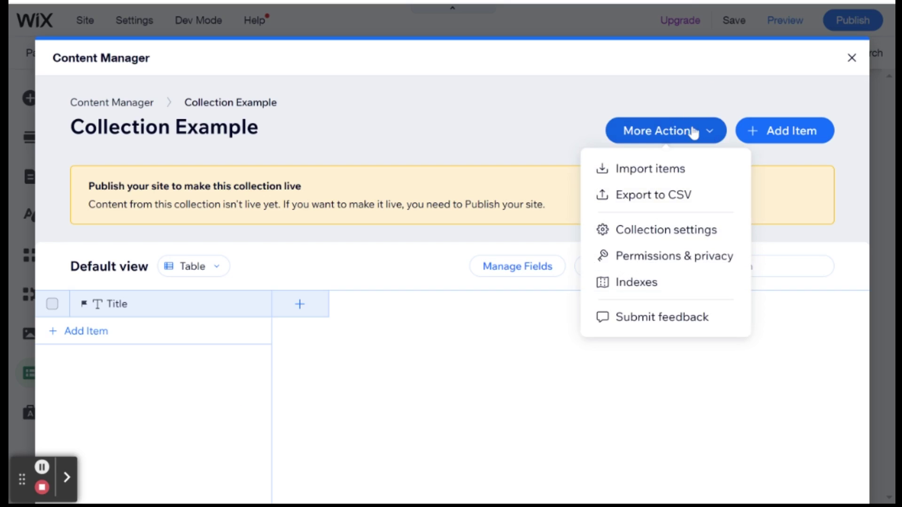
Step: Start importing items from a CSV file, including the city column mapped to Title
left_click(660, 170)
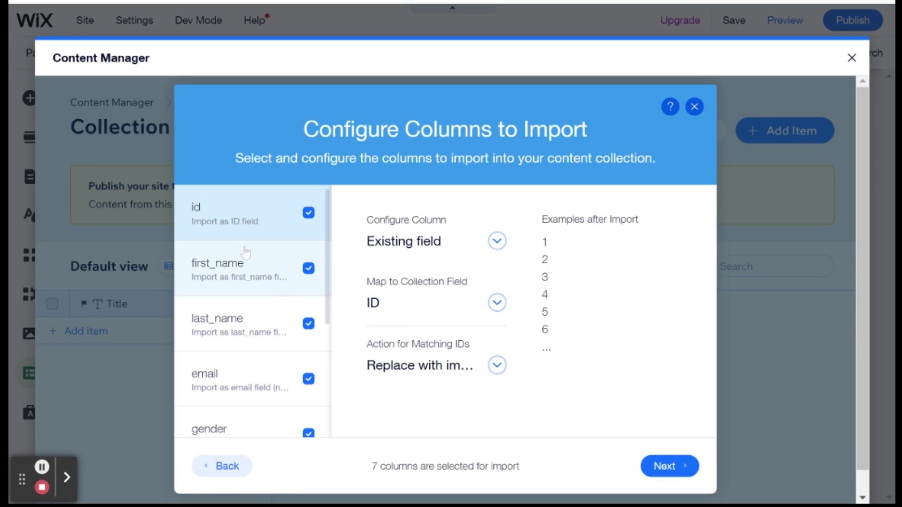
scroll(229, 239, "down", 4)
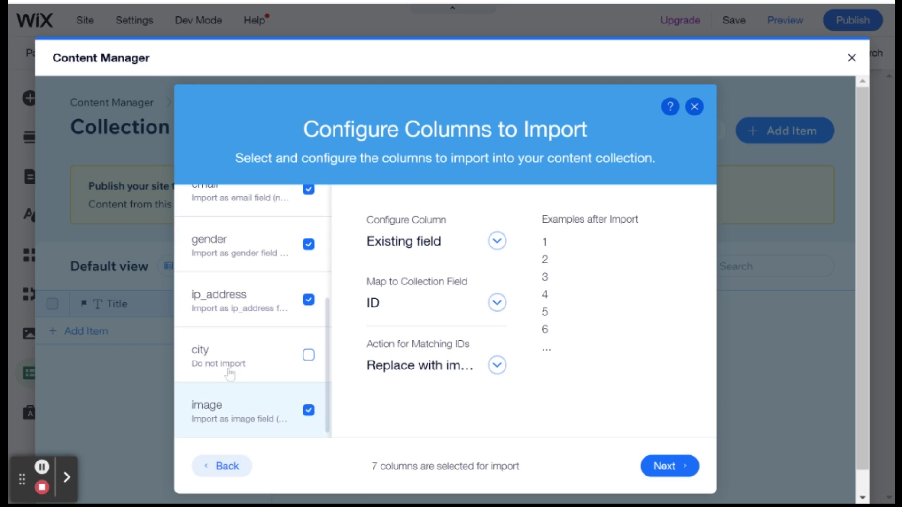
scroll(233, 305, "up", 4)
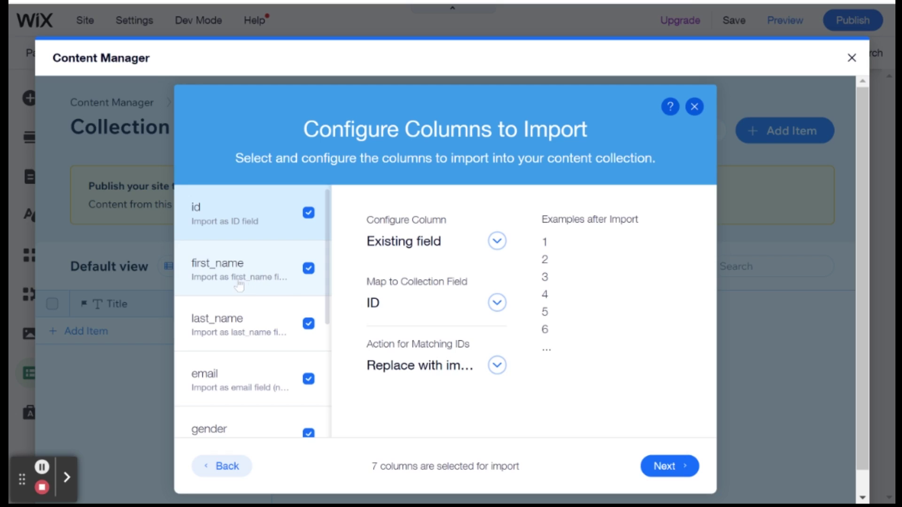
scroll(238, 268, "down", 4)
left_click(307, 355)
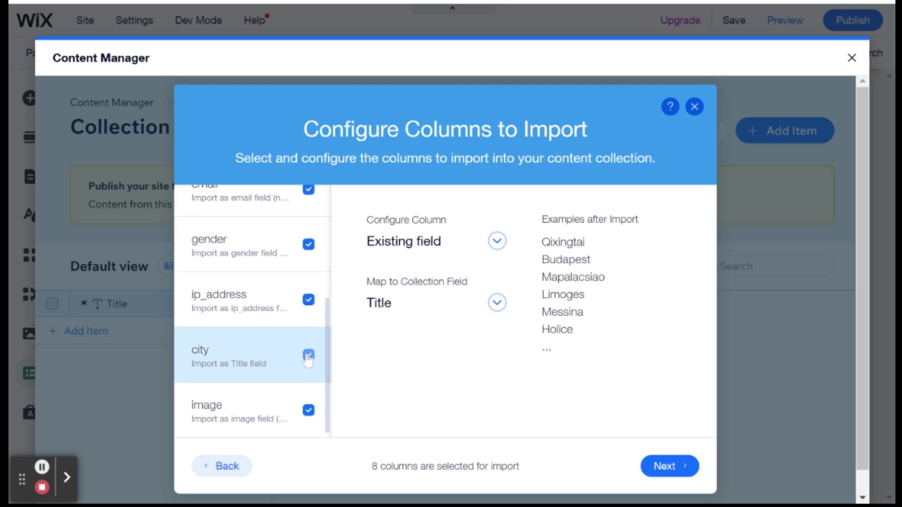
scroll(277, 373, "up", 4)
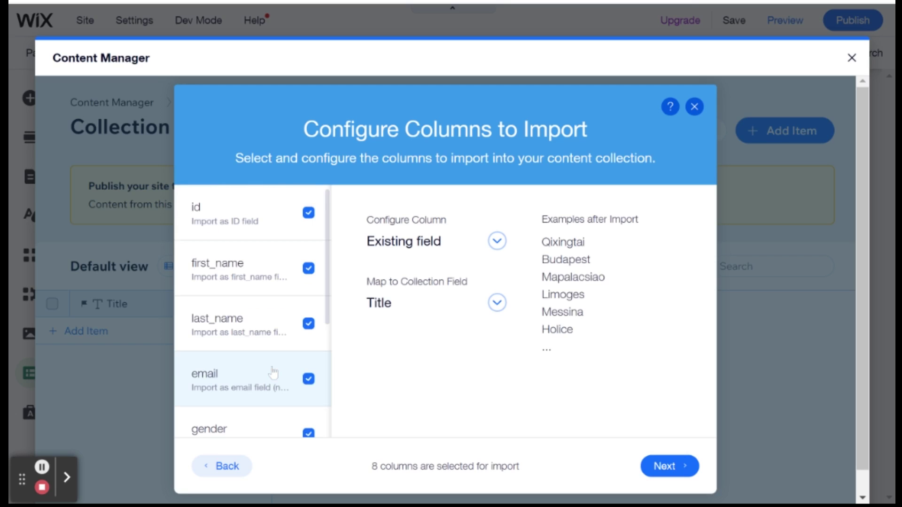
left_click(437, 308)
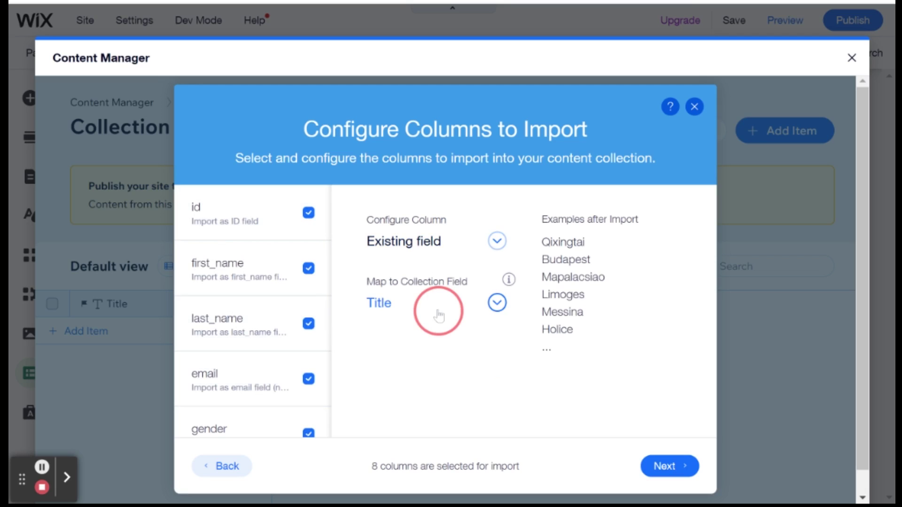
left_click(438, 309)
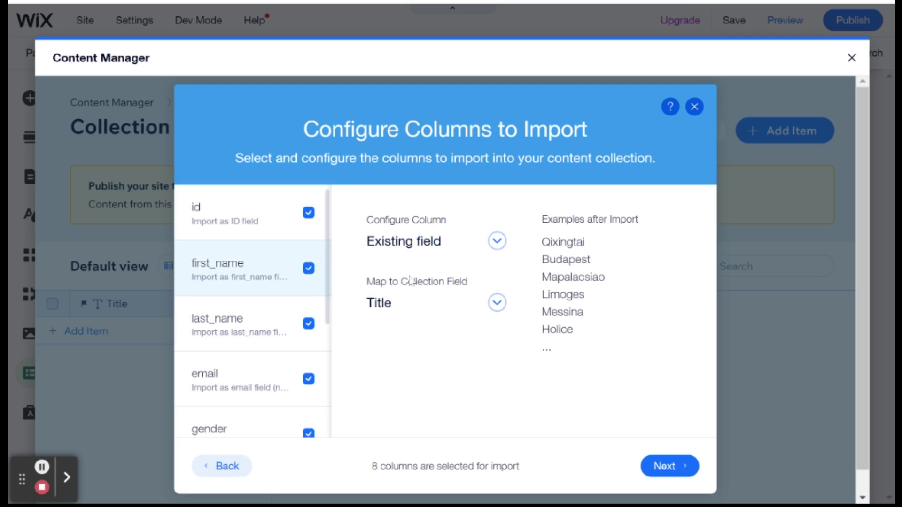
Step: Import the id column as a new field named file_id
left_click(254, 228)
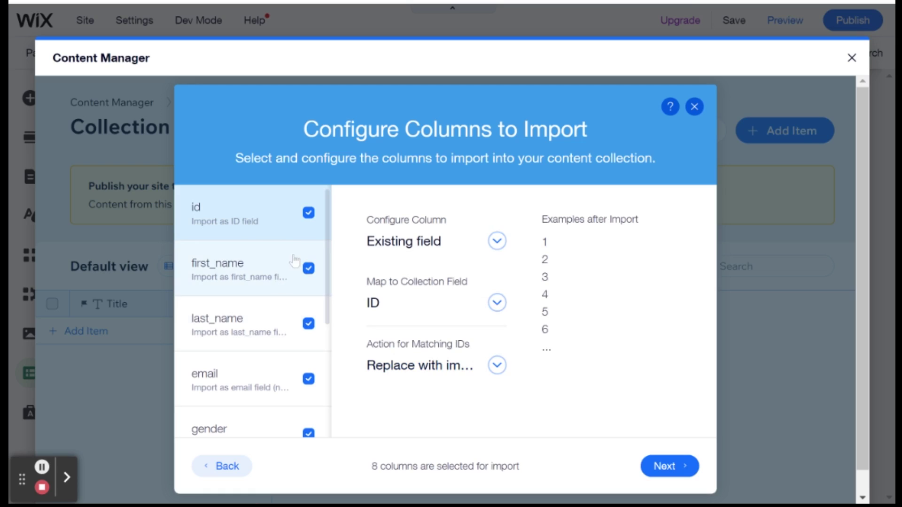
left_click(308, 214)
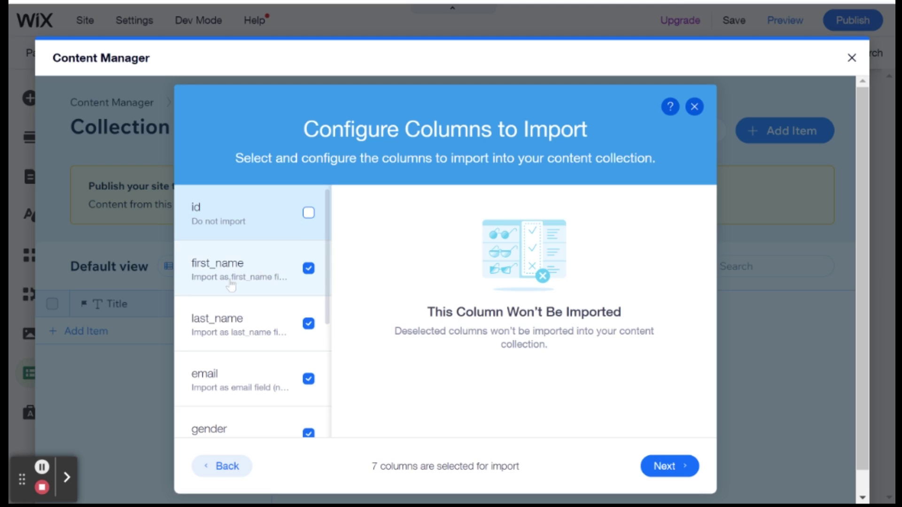
scroll(250, 288, "down", 1)
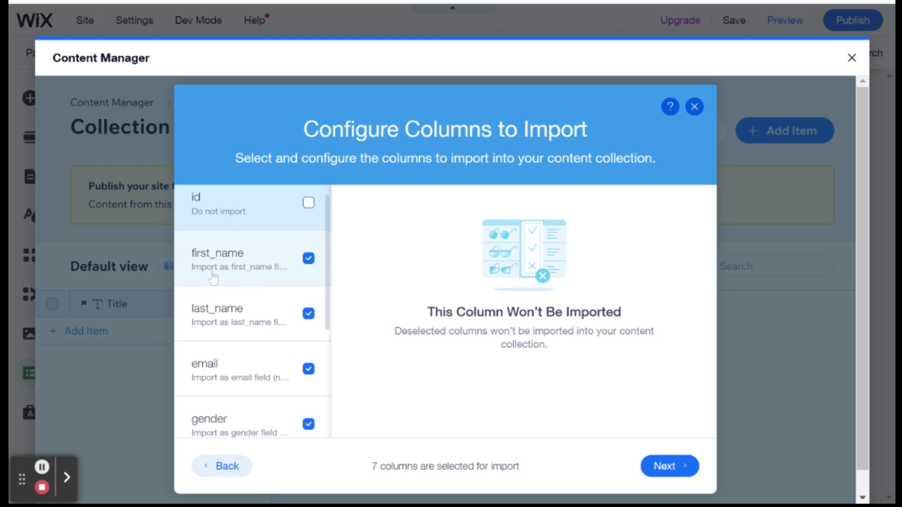
scroll(277, 263, "up", 1)
left_click(308, 215)
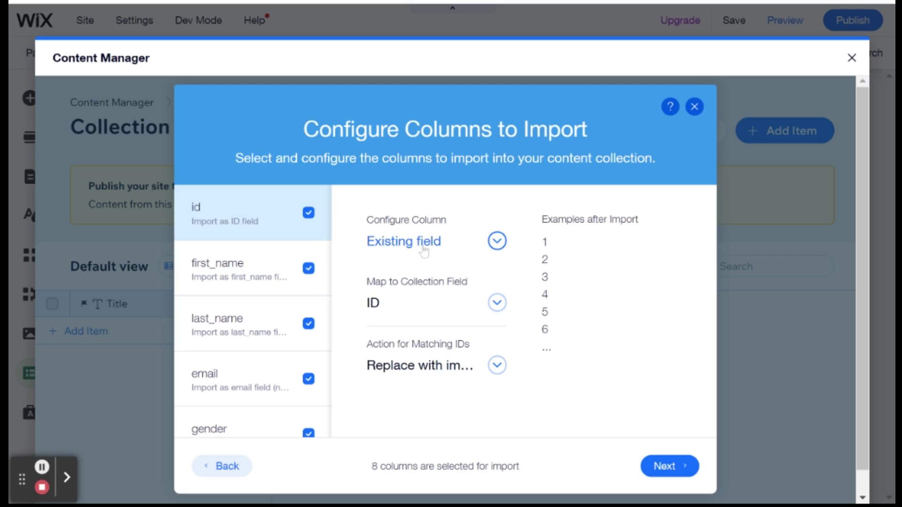
left_click(399, 241)
left_click(397, 264)
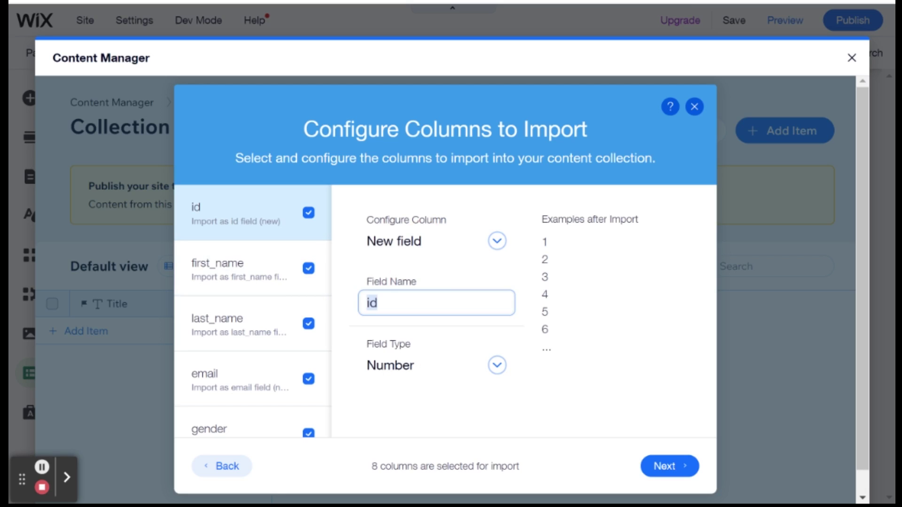
left_click(378, 303)
type("file_")
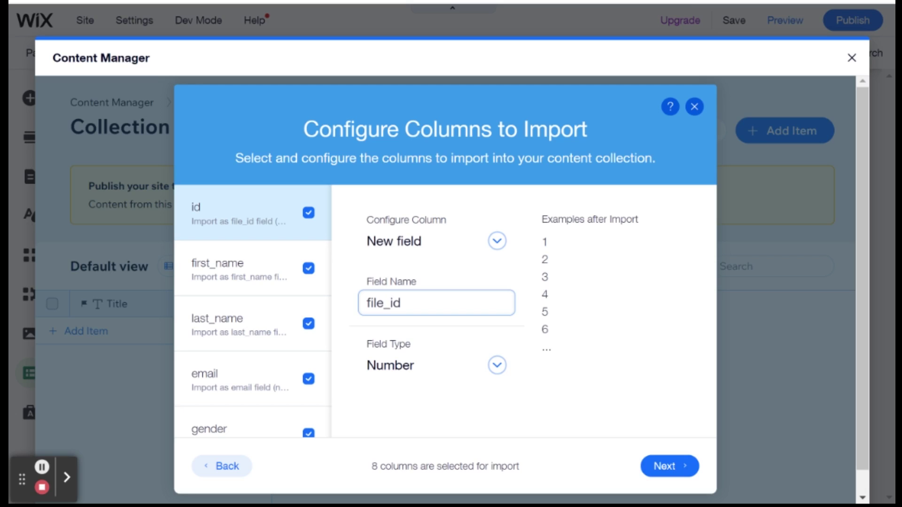
left_click(577, 324)
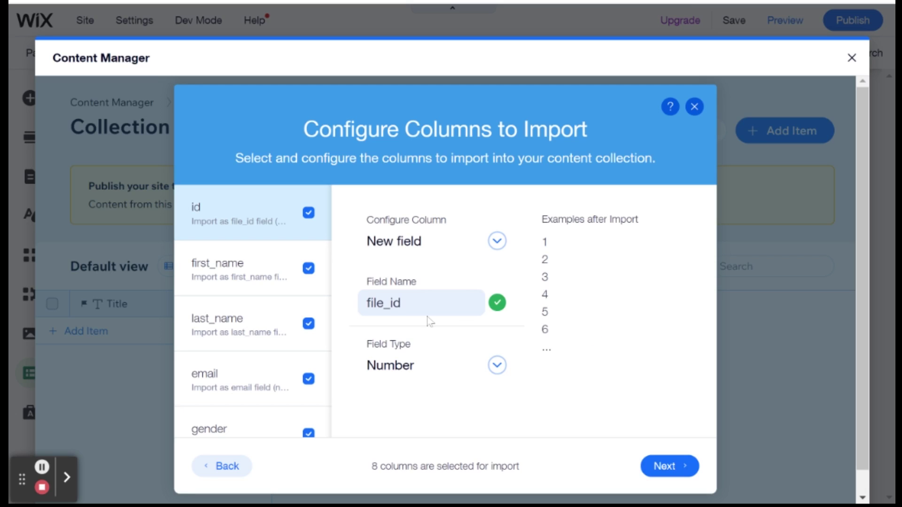
Step: Set the city column to import as a new field named city
left_click(257, 281)
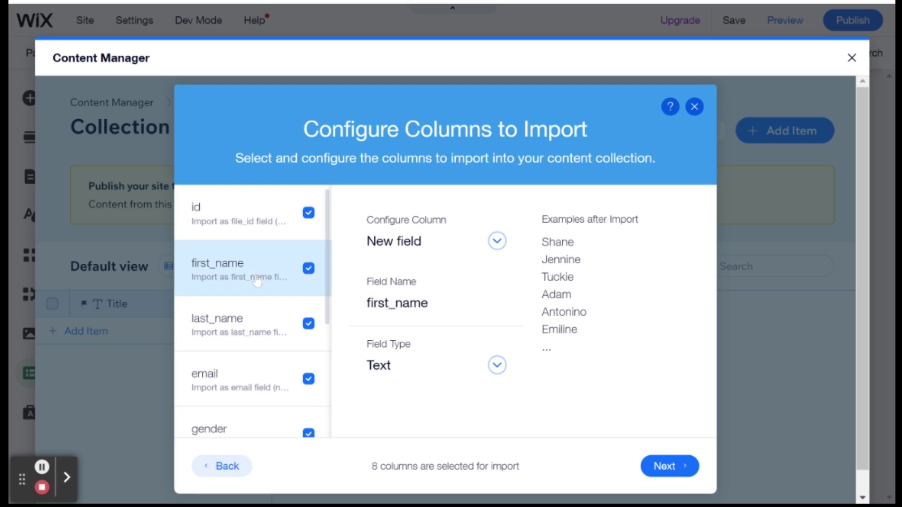
scroll(263, 320, "down", 2)
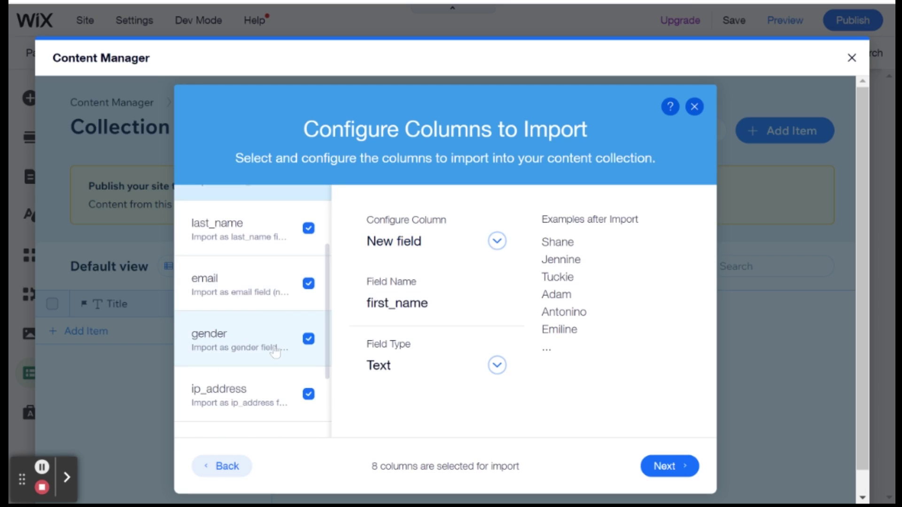
scroll(275, 353, "down", 3)
left_click(235, 337)
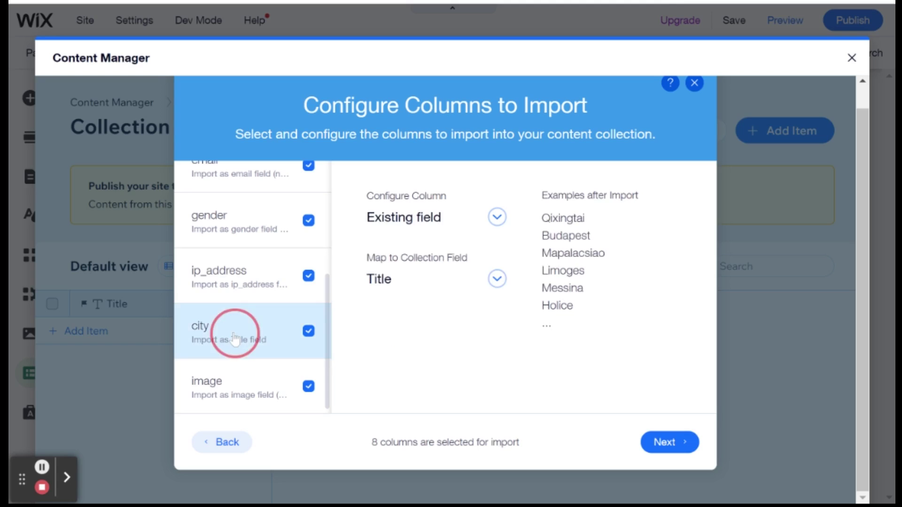
left_click(438, 217)
left_click(437, 240)
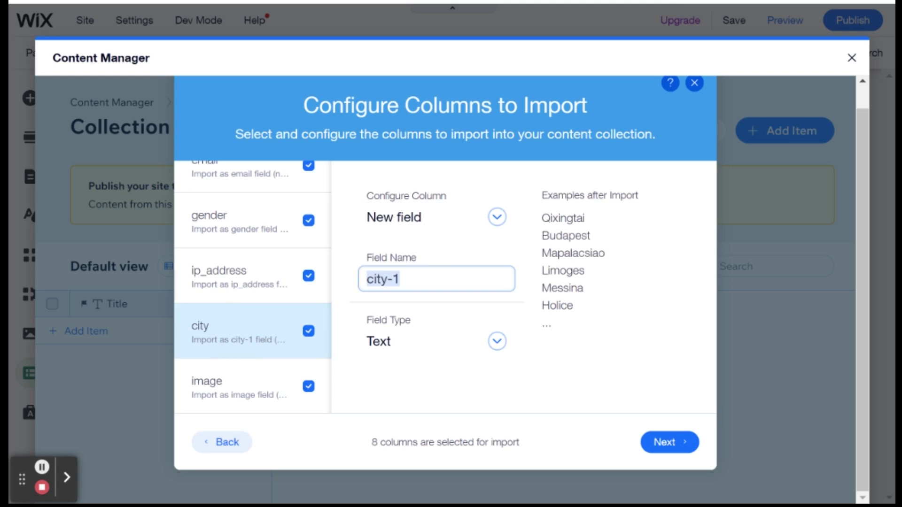
type("city")
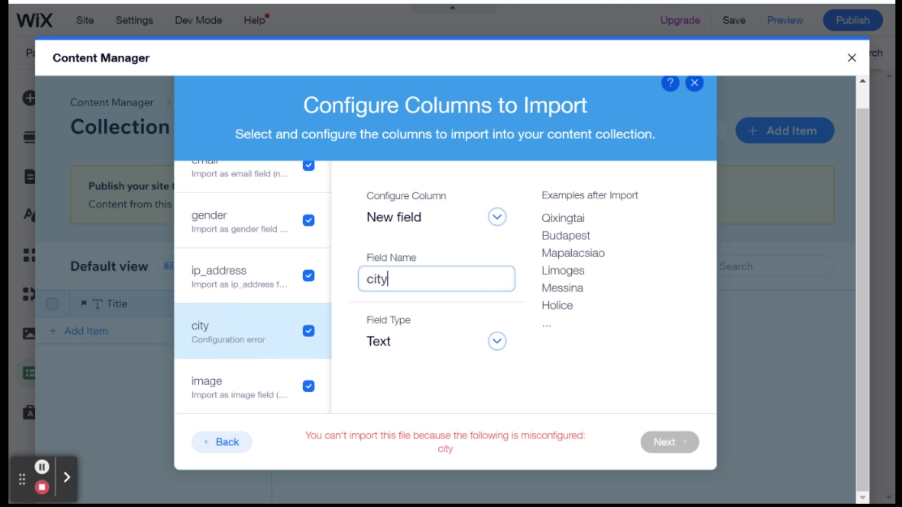
left_click(519, 316)
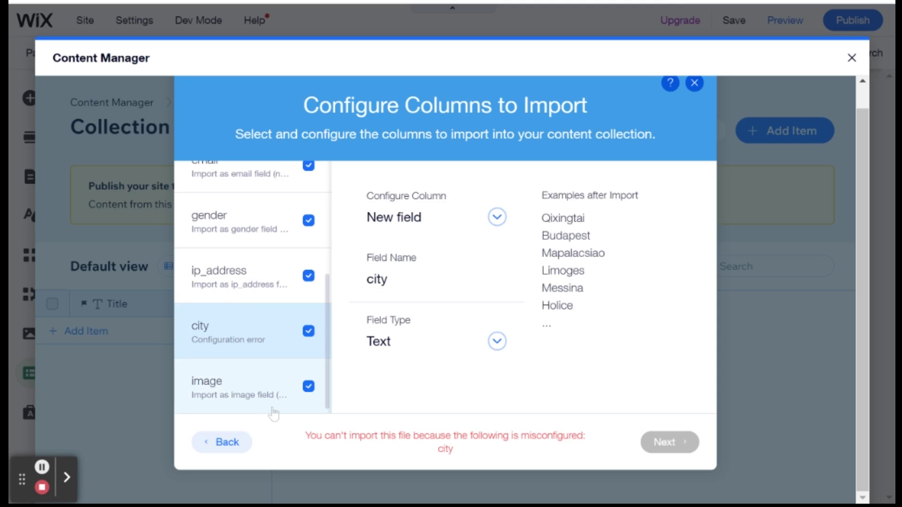
Step: Rename the new city field to city_new to clear the configuration error
scroll(263, 411, "up", 5)
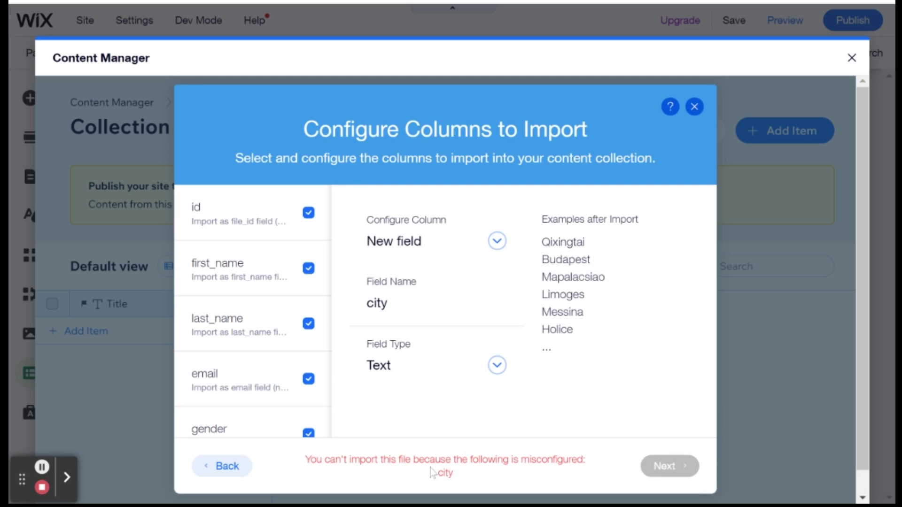
scroll(430, 365, "down", 2)
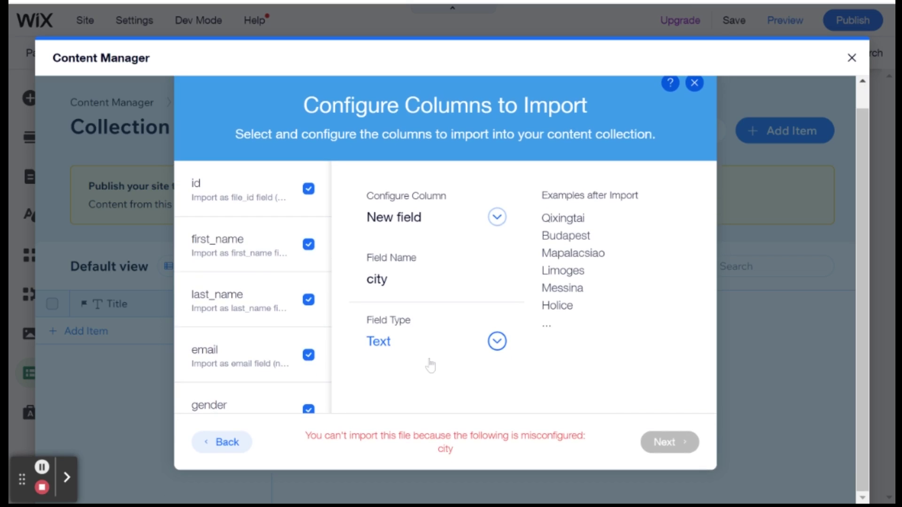
scroll(244, 383, "down", 4)
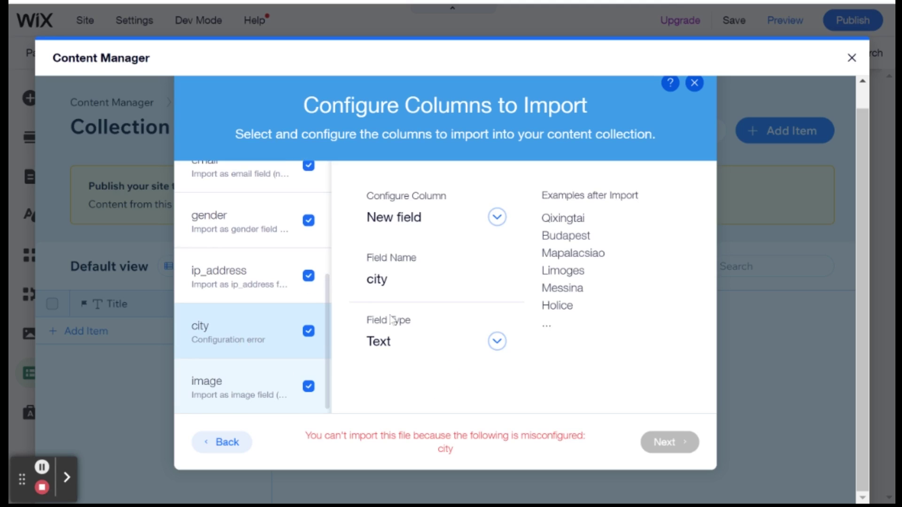
left_click(388, 279)
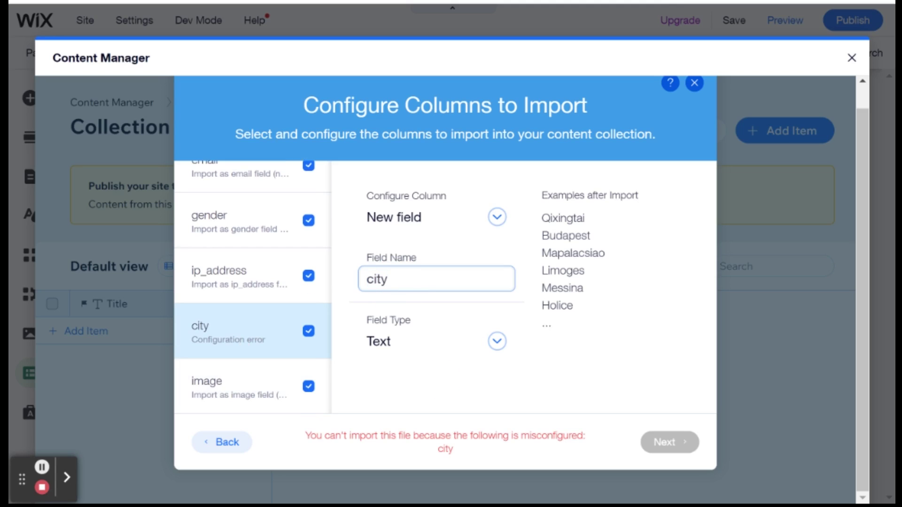
type("_new")
left_click(677, 354)
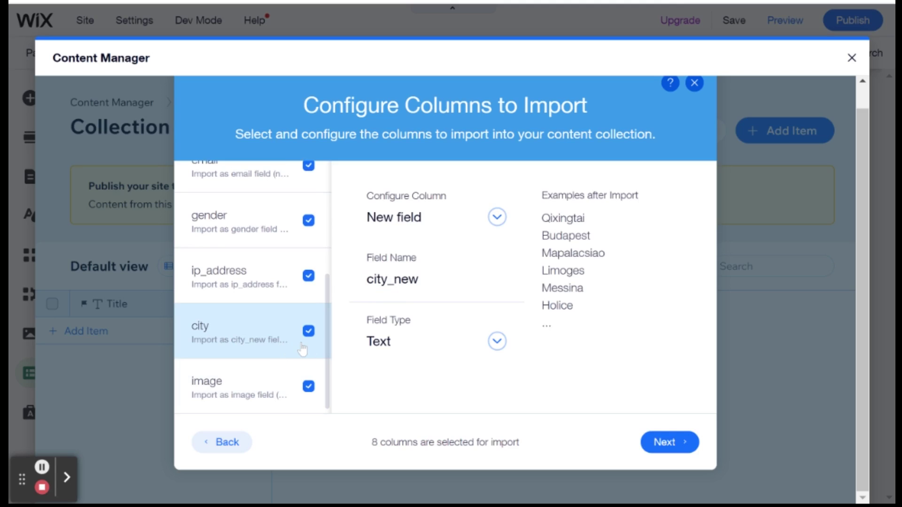
Step: Review the Review File Import mapping of all 8 columns and import the CSV
left_click(683, 442)
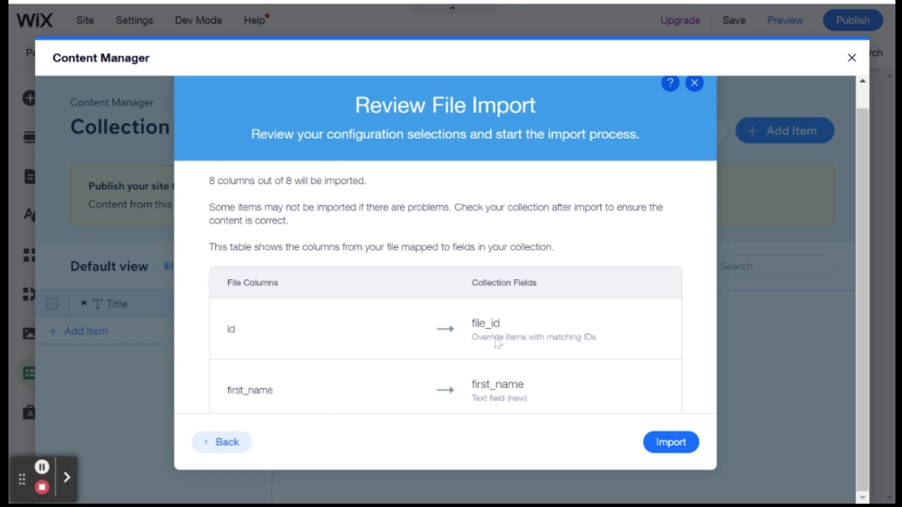
scroll(334, 313, "down", 6)
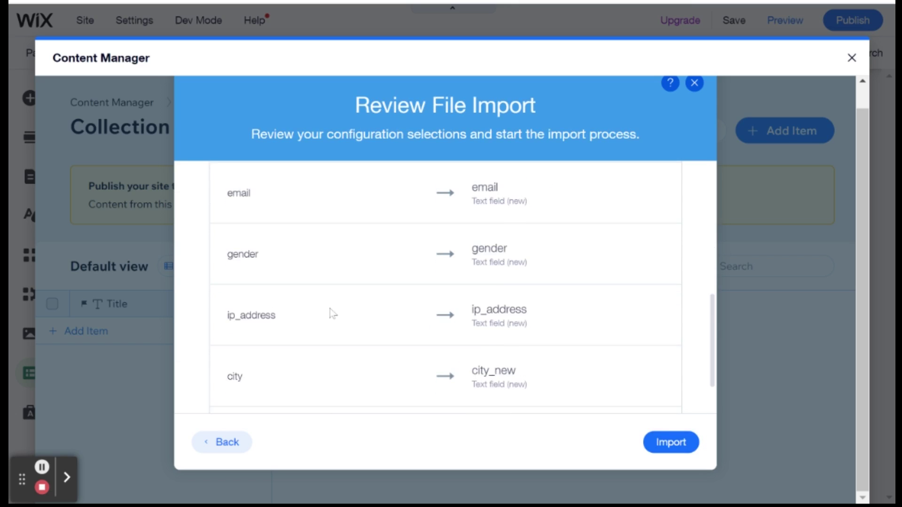
scroll(334, 314, "down", 2)
scroll(286, 322, "up", 10)
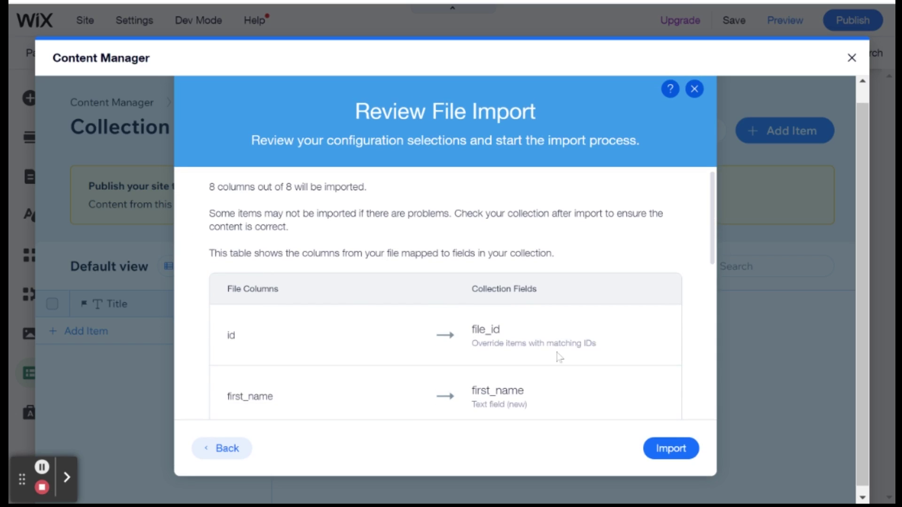
scroll(435, 391, "down", 3)
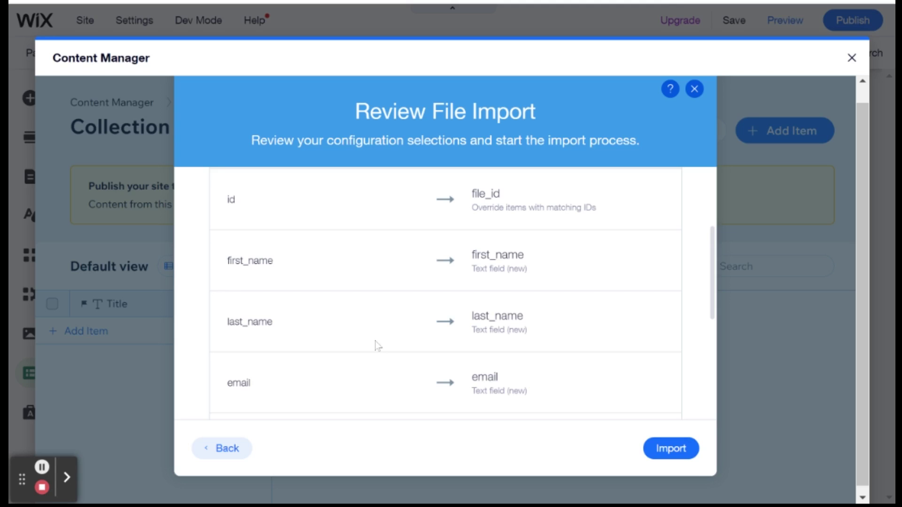
scroll(376, 268, "down", 5)
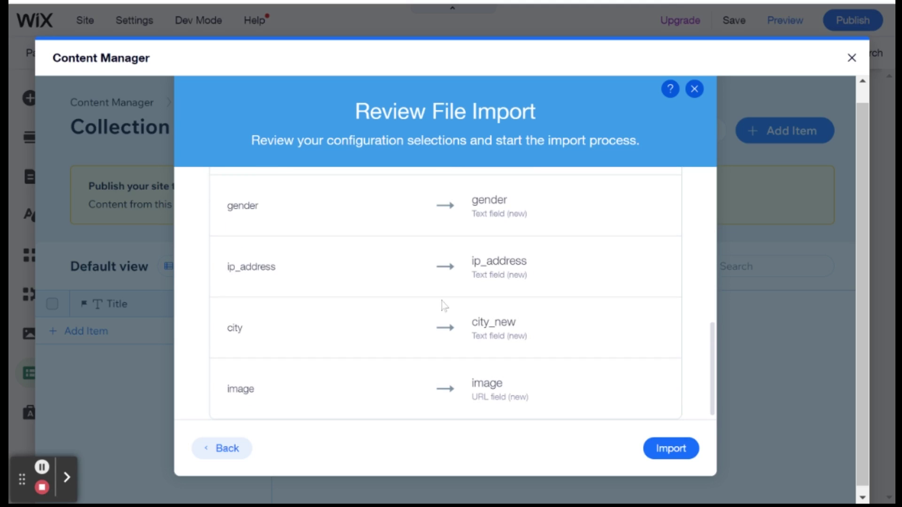
left_click(663, 450)
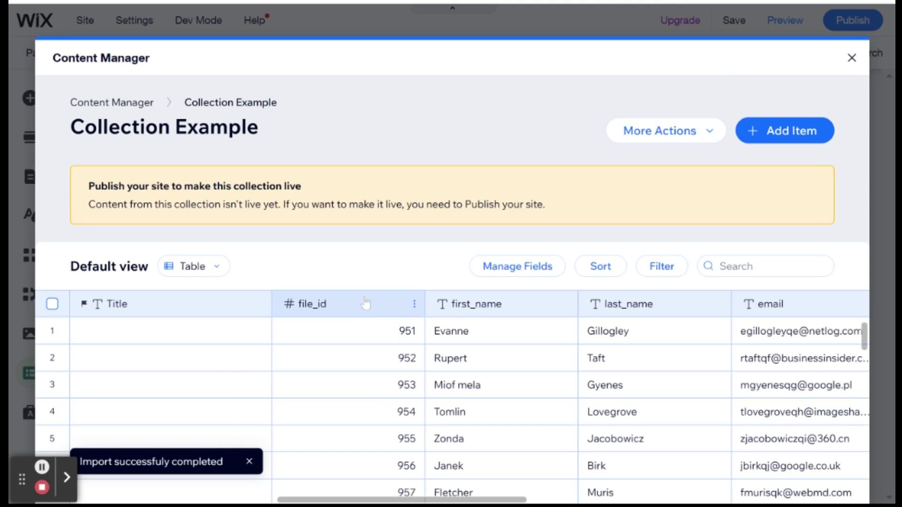
Step: Scroll the table horizontally to check imported columns from file_id through city_new and image
left_click_drag(417, 500, 763, 499)
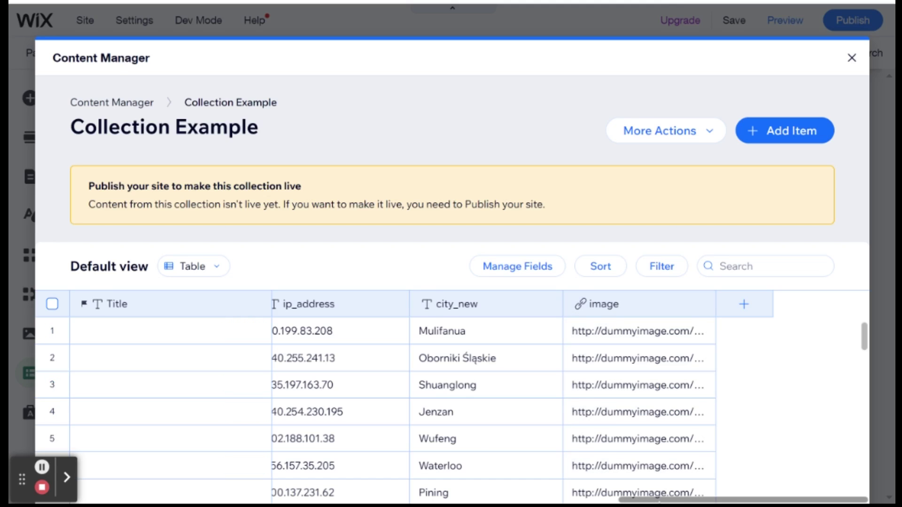
left_click_drag(644, 499, 237, 499)
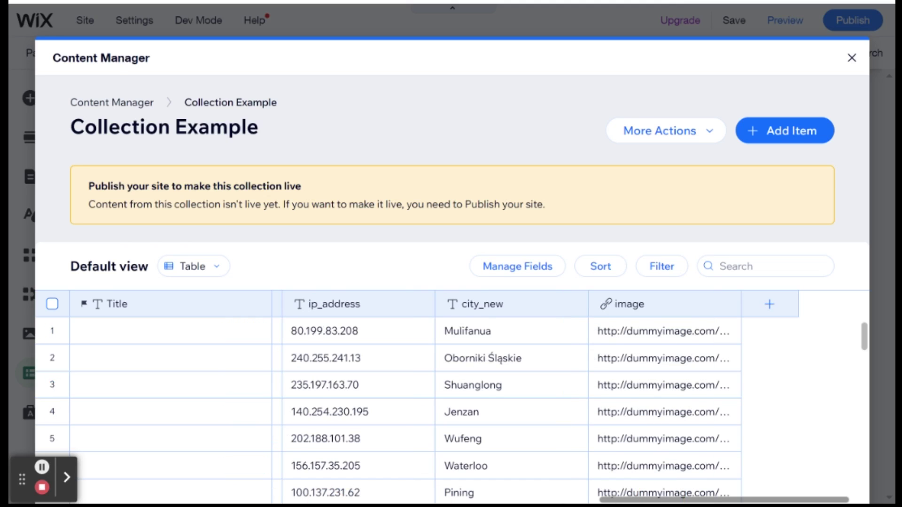
left_click_drag(648, 501, 600, 500)
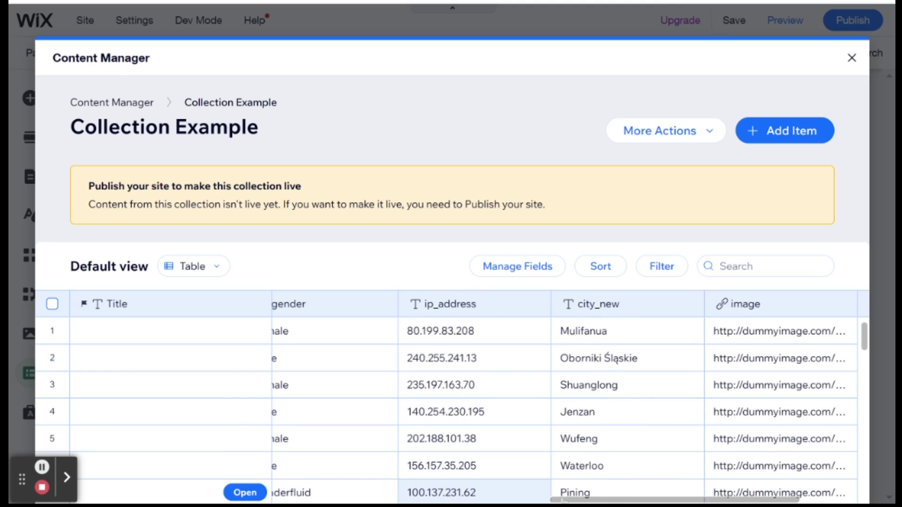
left_click(564, 499)
left_click_drag(520, 501, 145, 499)
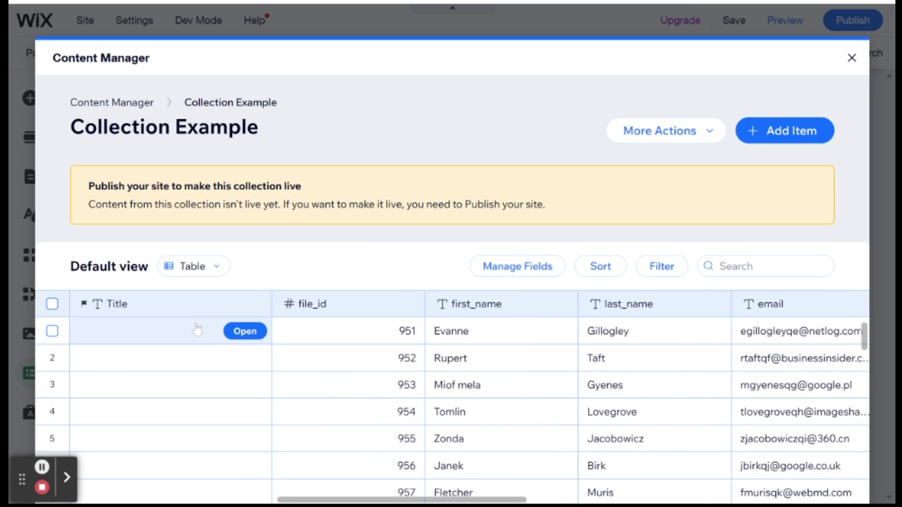
Step: Make first_name the collection's primary field
left_click(413, 305)
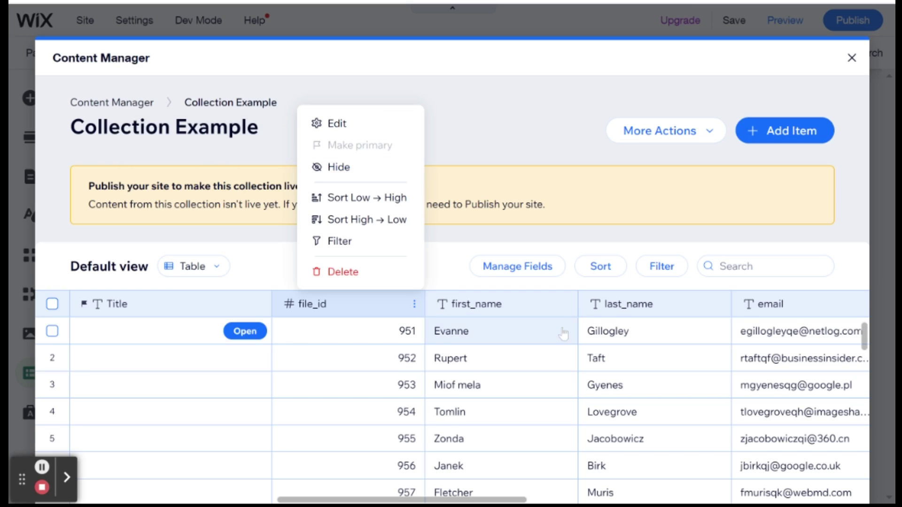
left_click(568, 304)
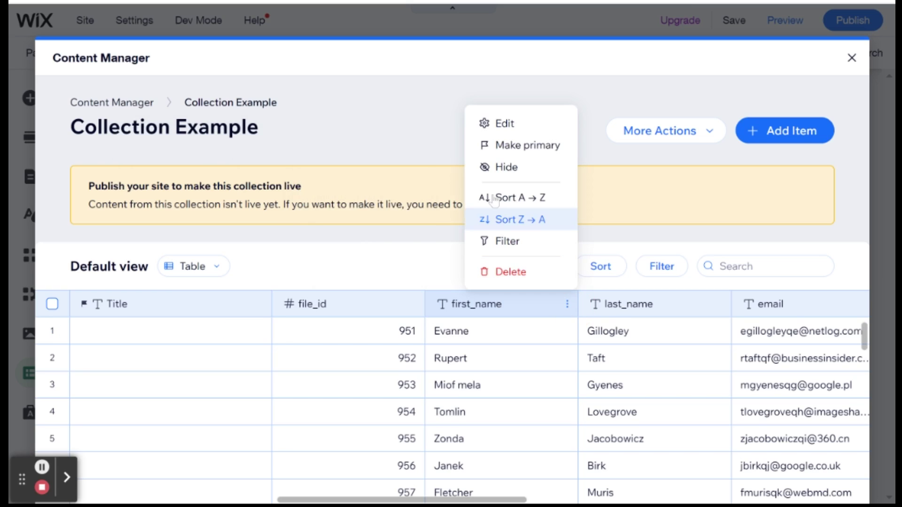
left_click(514, 150)
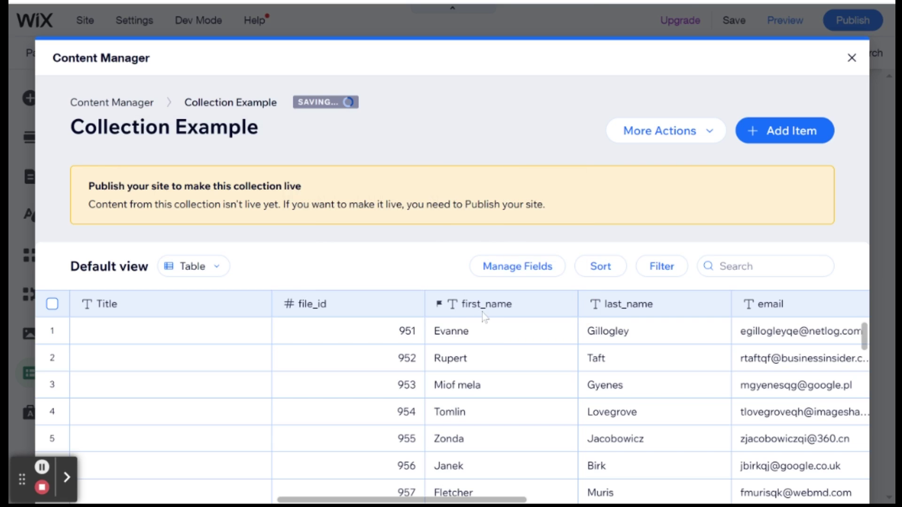
Step: Delete the Title field and confirm the deletion
left_click(262, 304)
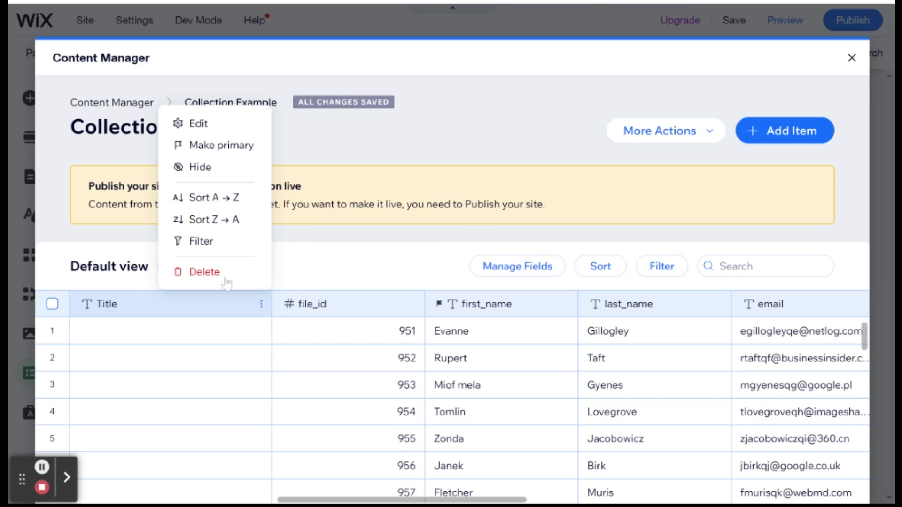
left_click(207, 273)
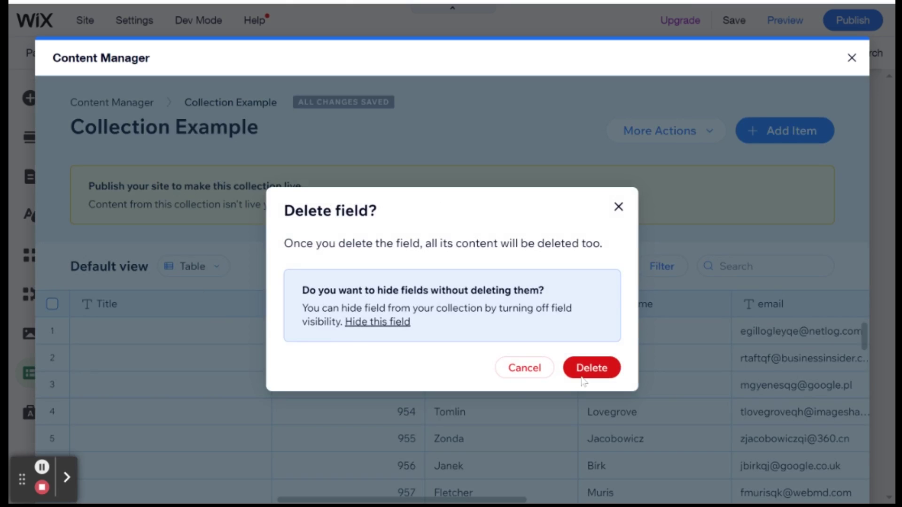
left_click(610, 367)
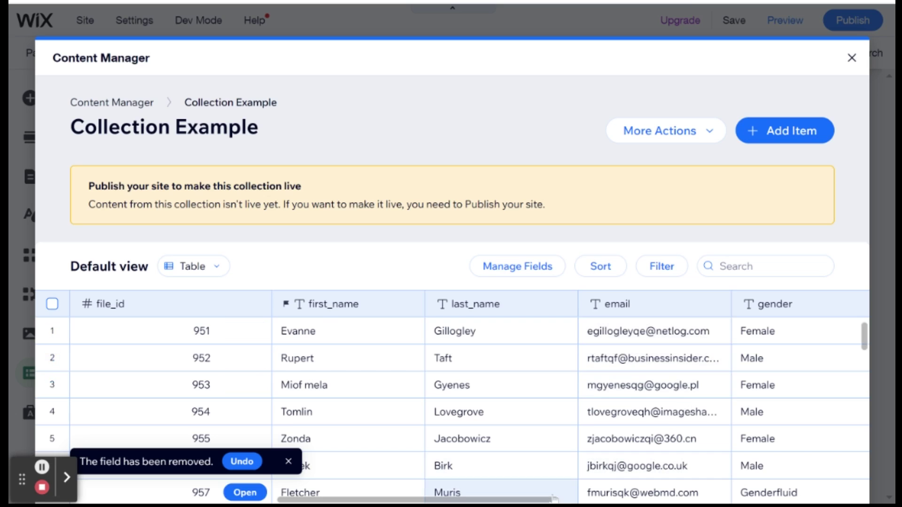
left_click_drag(545, 500, 338, 499)
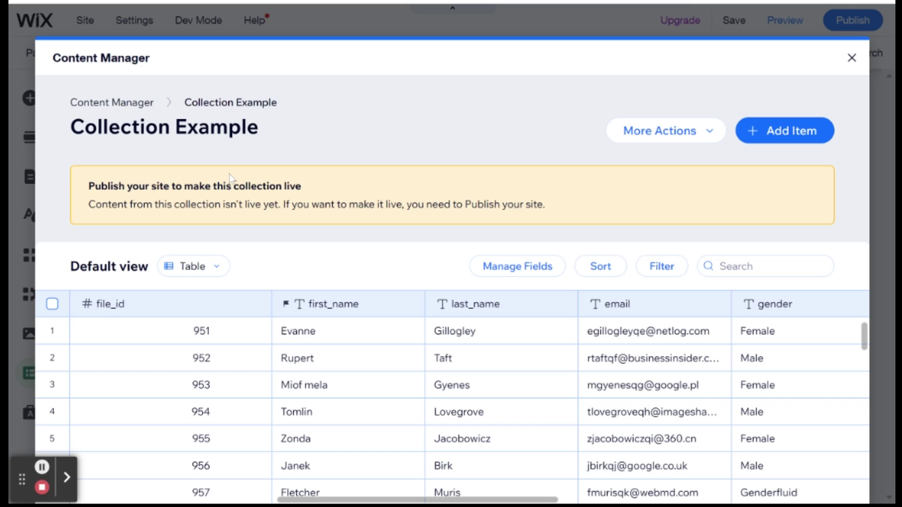
scroll(326, 375, "down", 10)
scroll(419, 391, "up", 3)
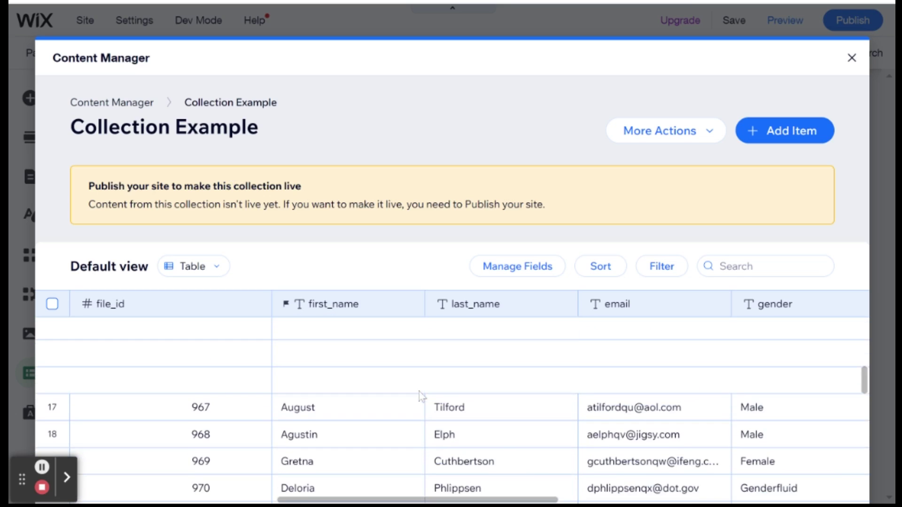
scroll(419, 391, "up", 5)
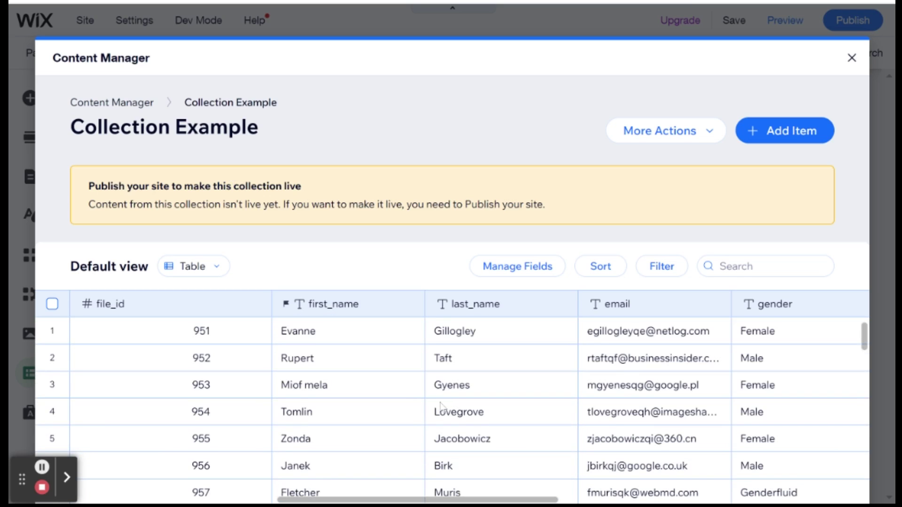